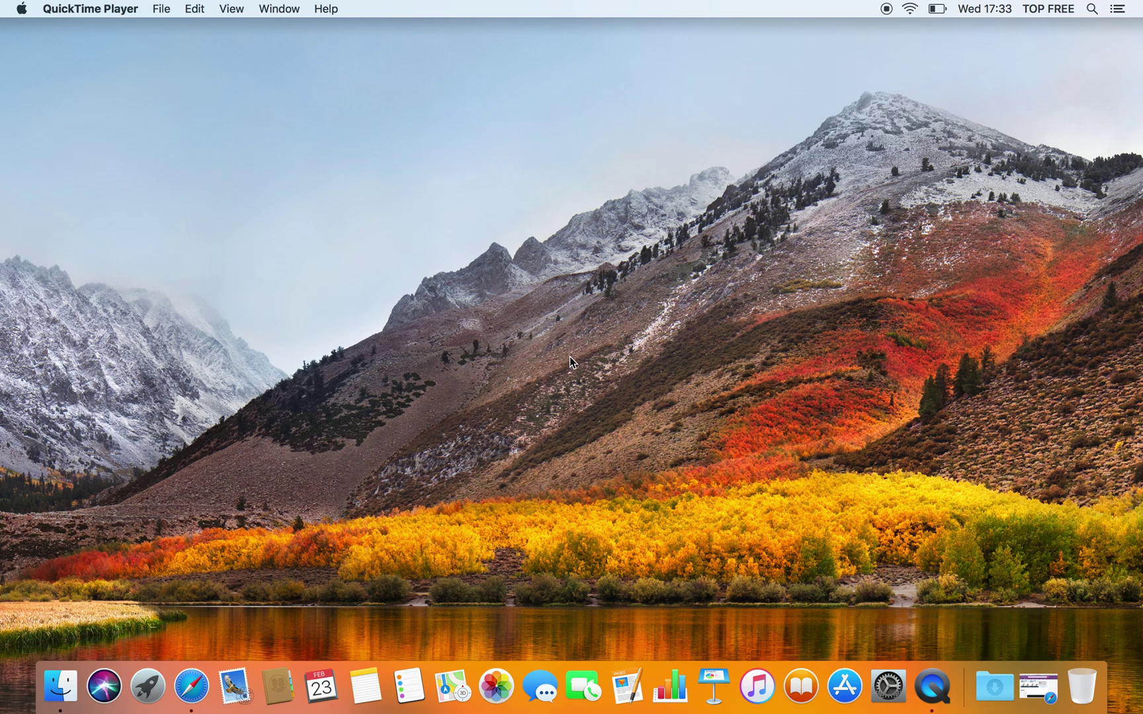
Open System Preferences > Keyboard > Input Sources and start adding a new input source.
left_click(22, 15)
left_click(22, 14)
left_click(22, 15)
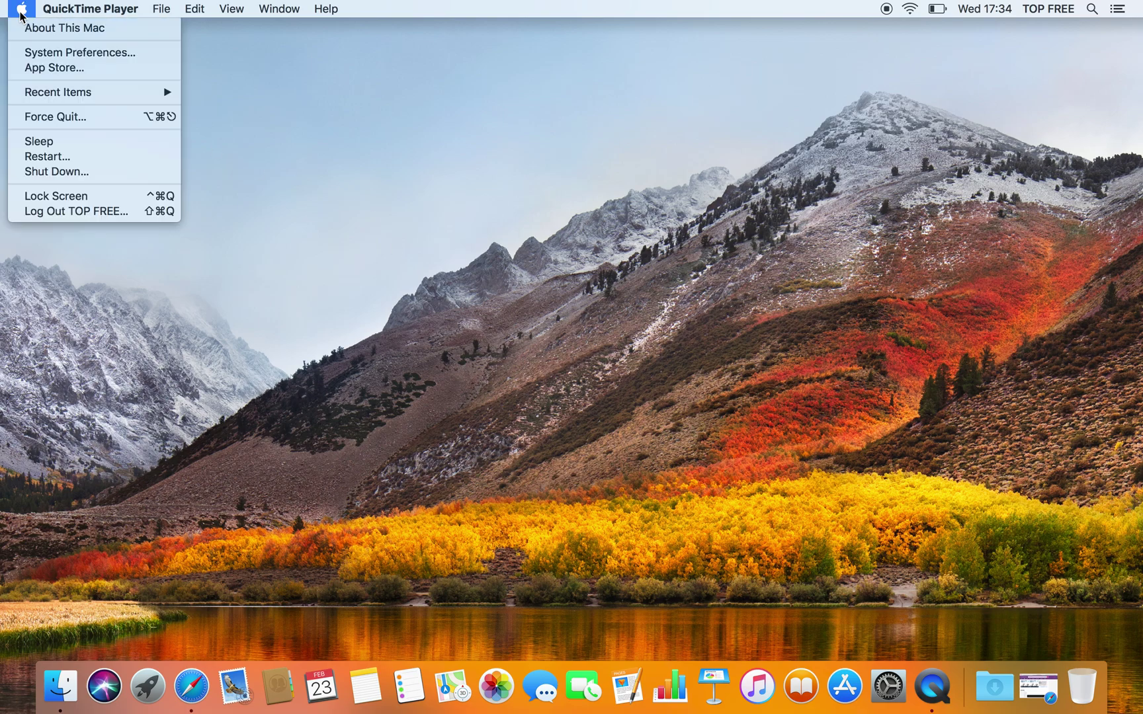
left_click(64, 59)
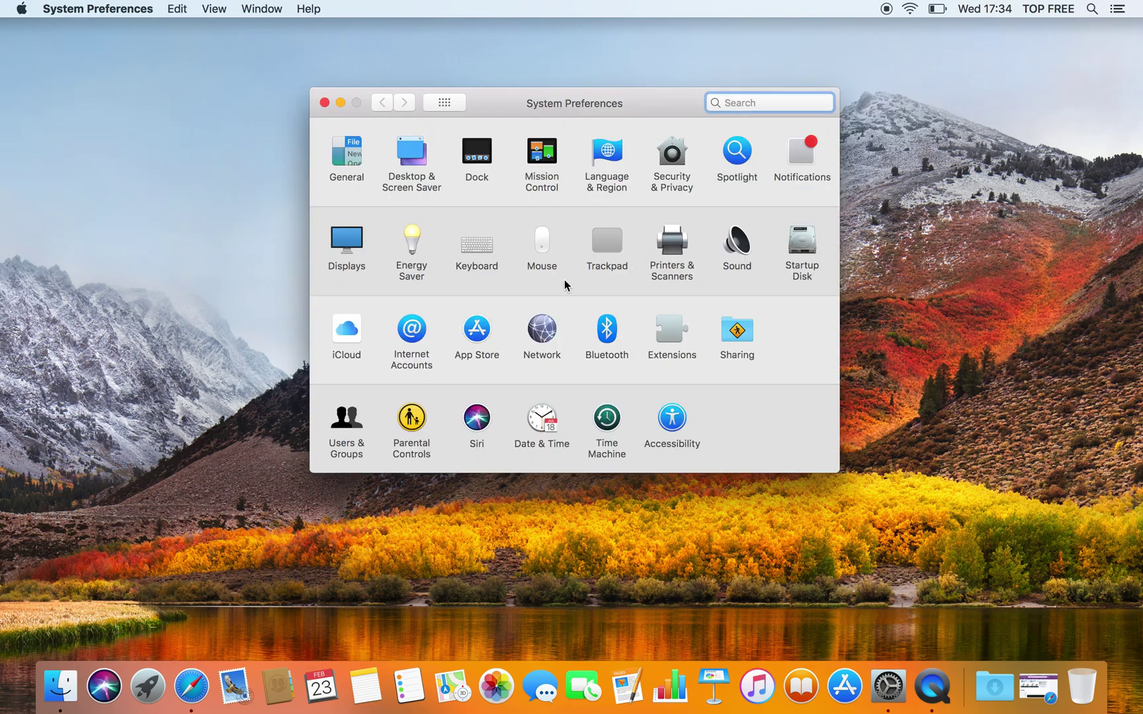
left_click(480, 263)
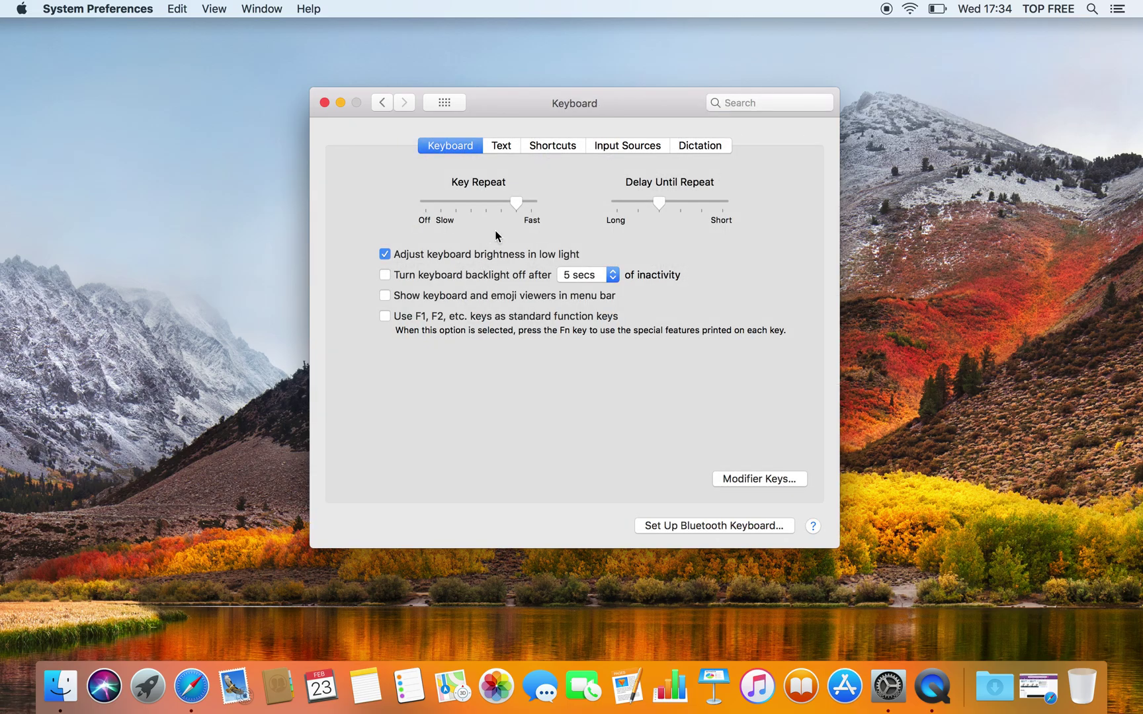
left_click(621, 149)
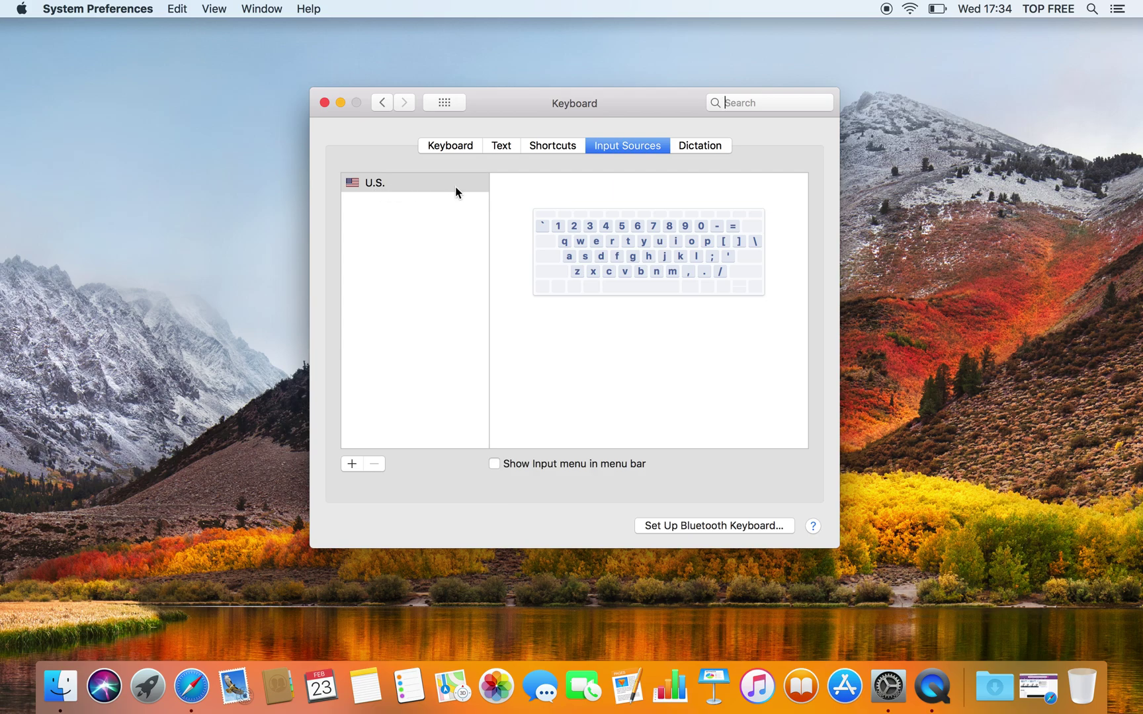
left_click(354, 465)
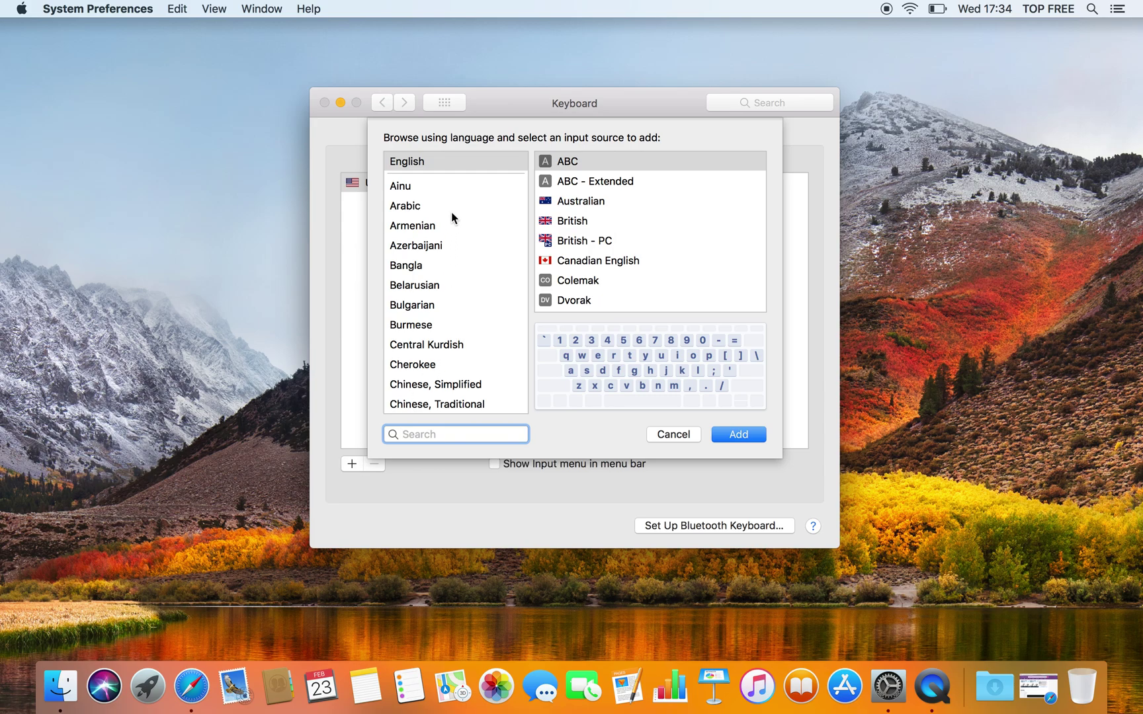
scroll(435, 252, "down", 2)
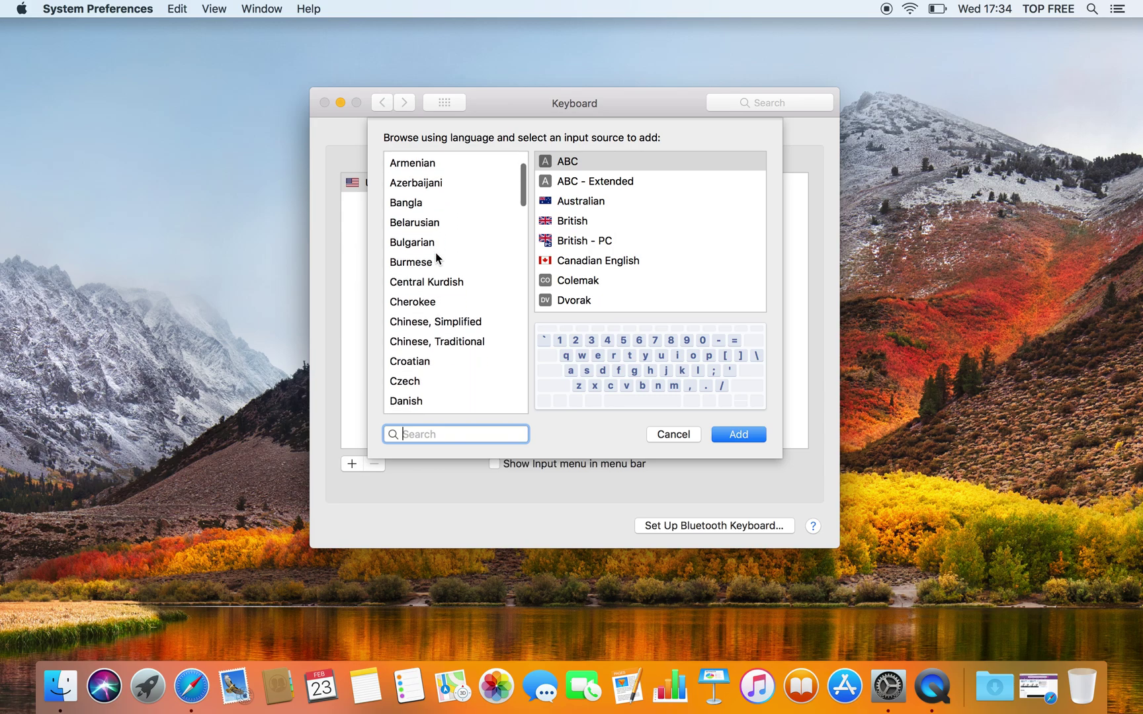
scroll(435, 252, "down", 4)
scroll(435, 252, "down", 1)
scroll(435, 253, "down", 5)
scroll(435, 253, "down", 1)
scroll(435, 252, "down", 5)
scroll(435, 254, "down", 5)
scroll(435, 254, "down", 1)
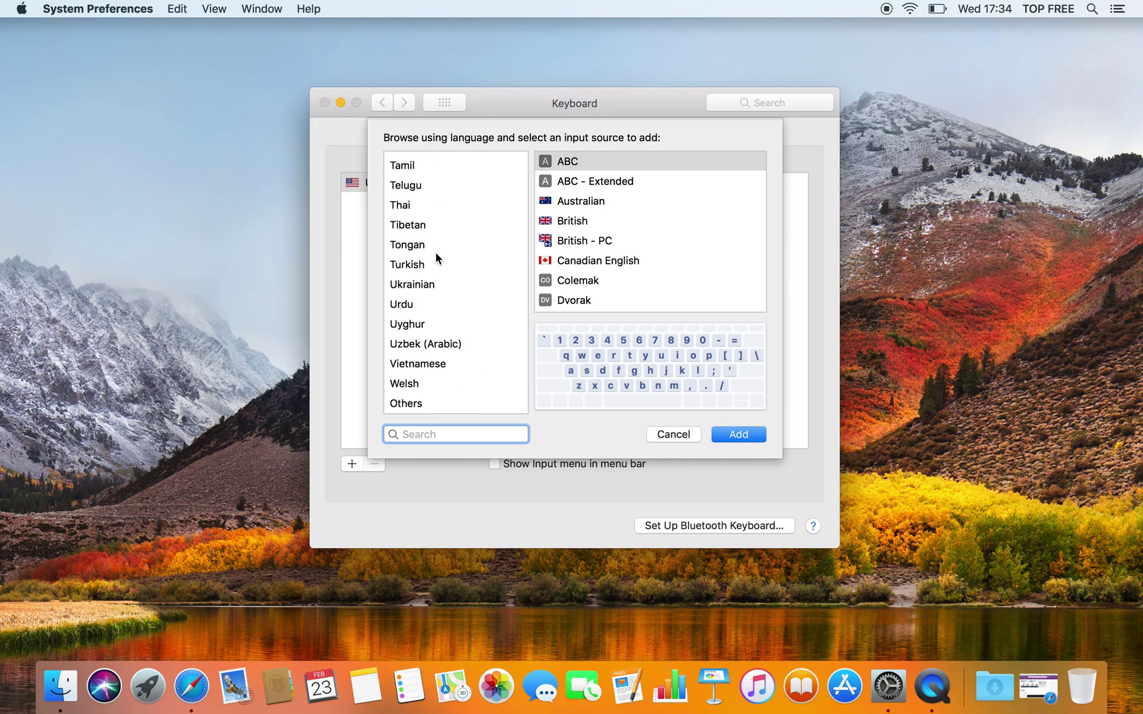
Add Unicode Hex Input from the Others group to the input sources.
left_click(405, 406)
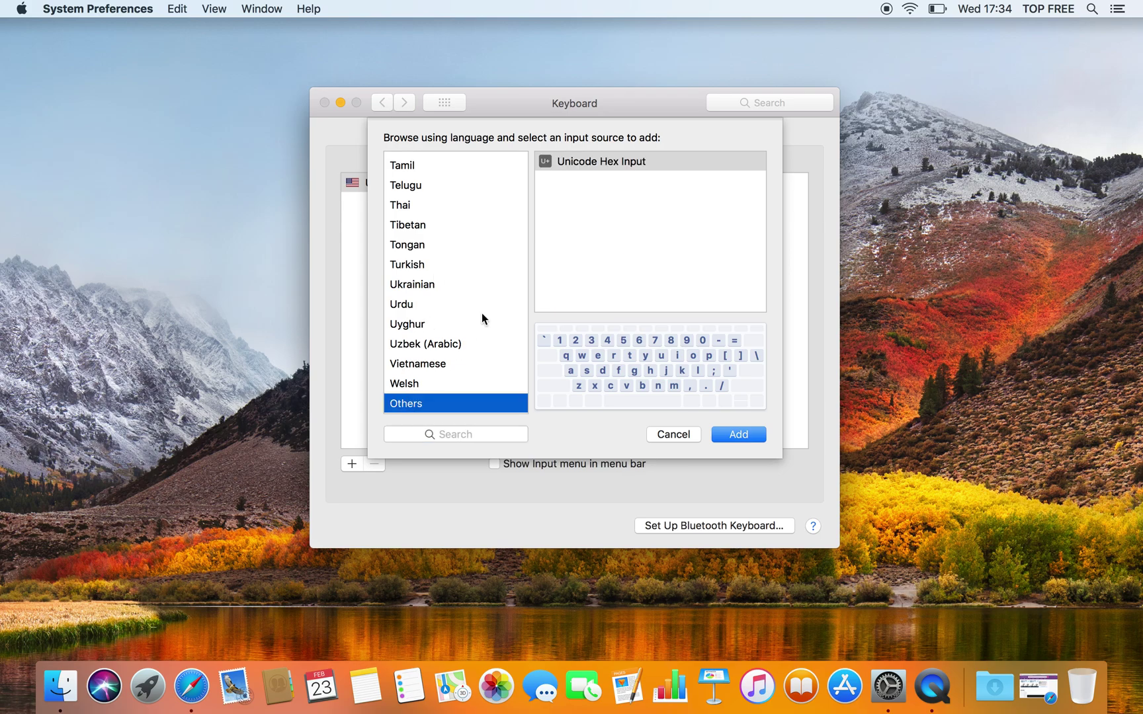
left_click(599, 163)
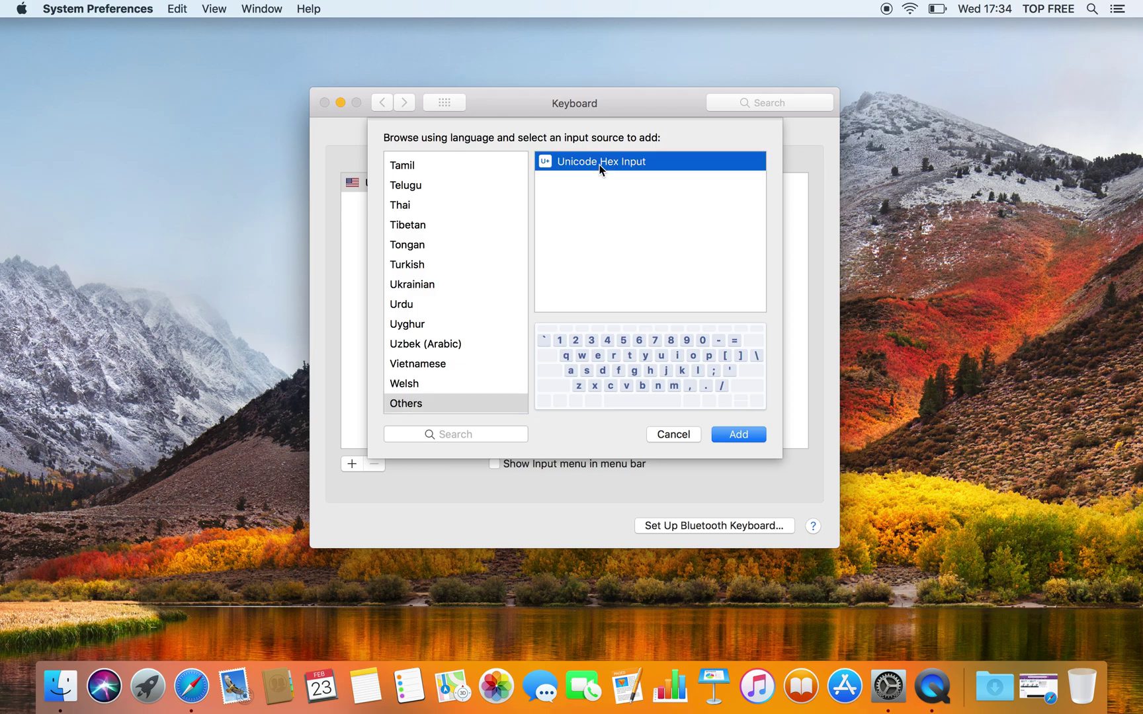
left_click(744, 436)
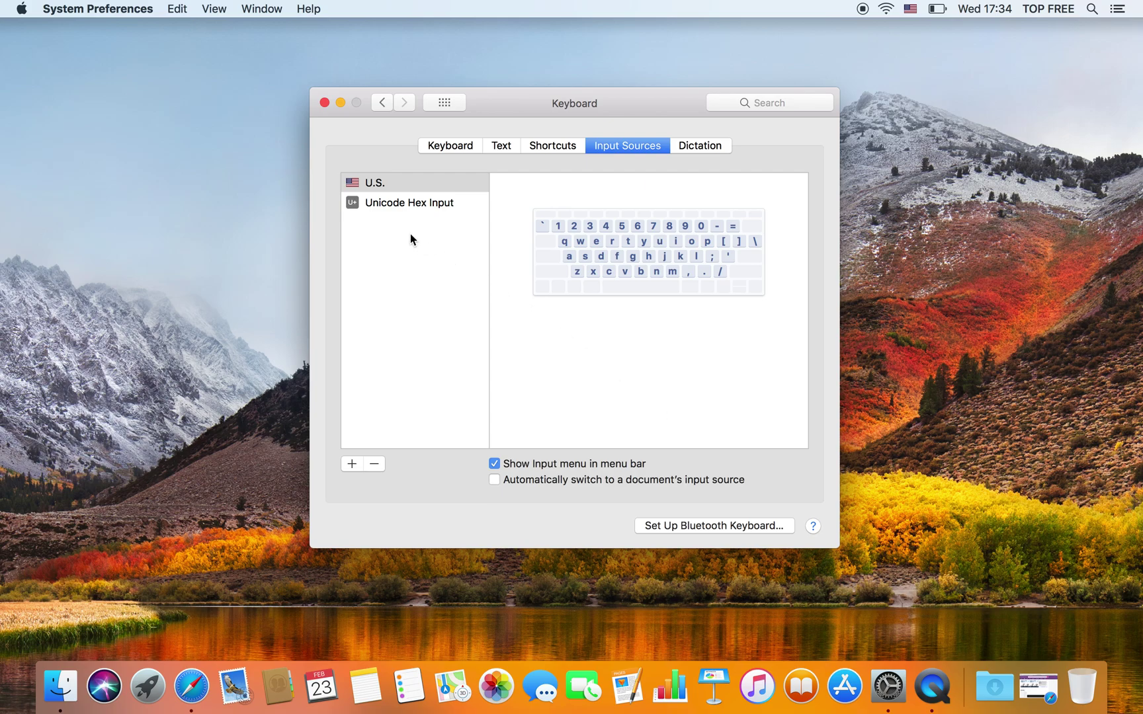
Review the U.S. and Unicode Hex Input entries, then close the Keyboard window.
left_click(382, 205)
left_click(375, 187)
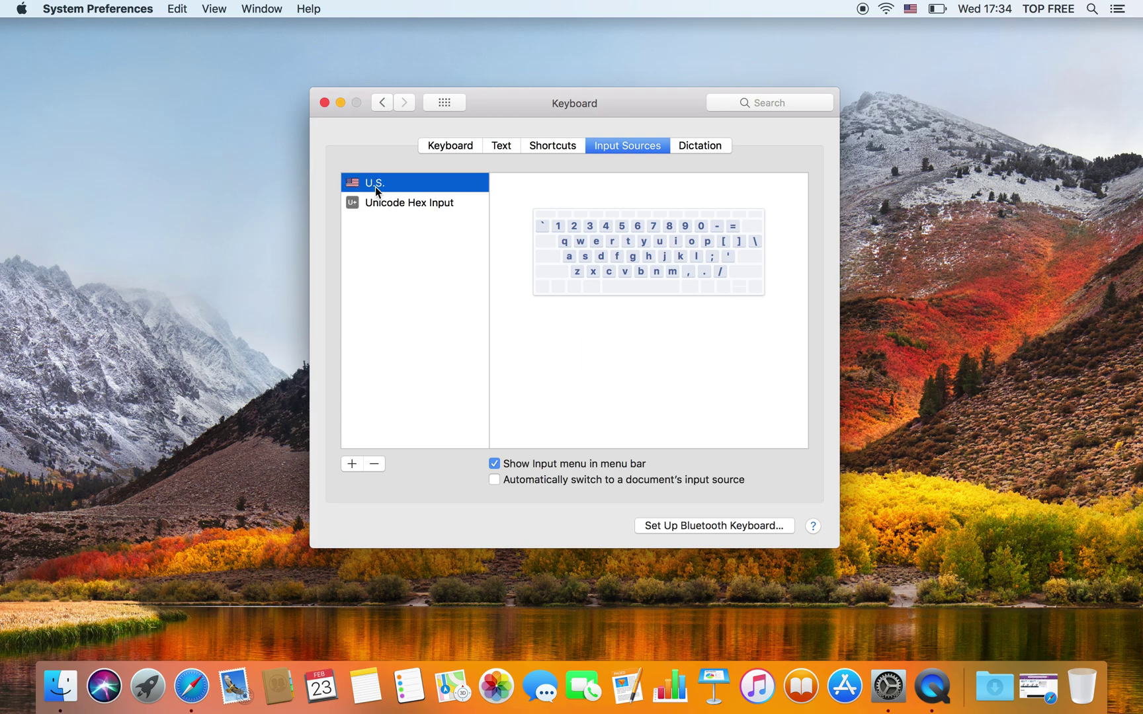
left_click(387, 208)
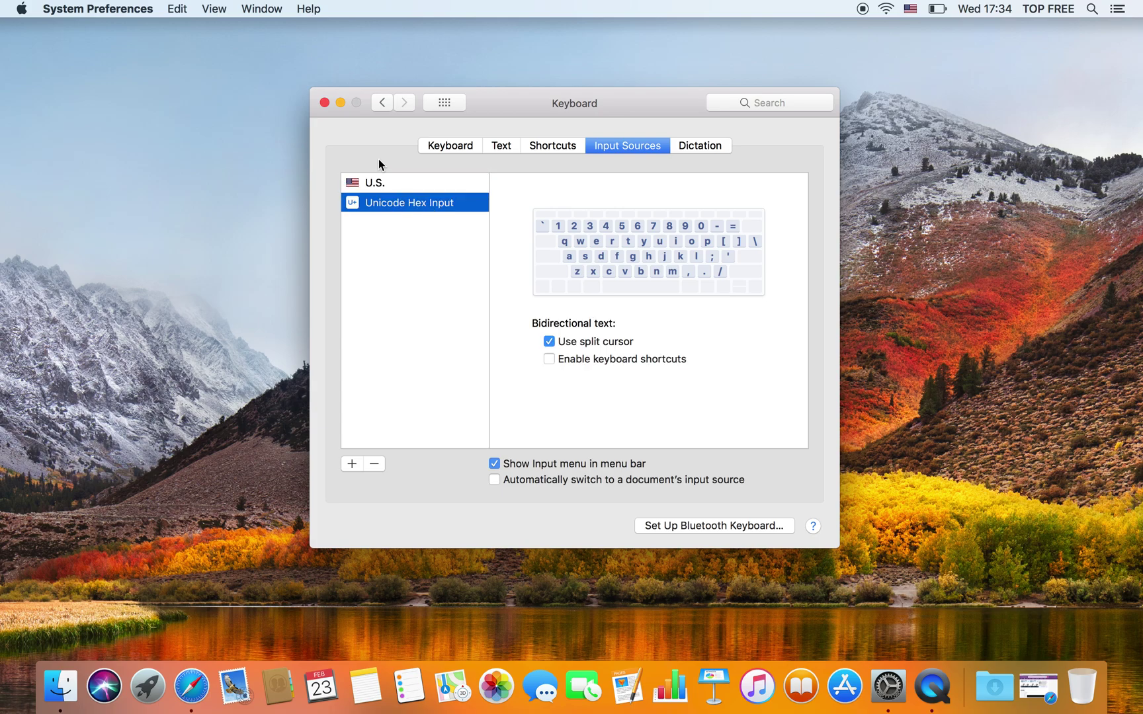
left_click(324, 104)
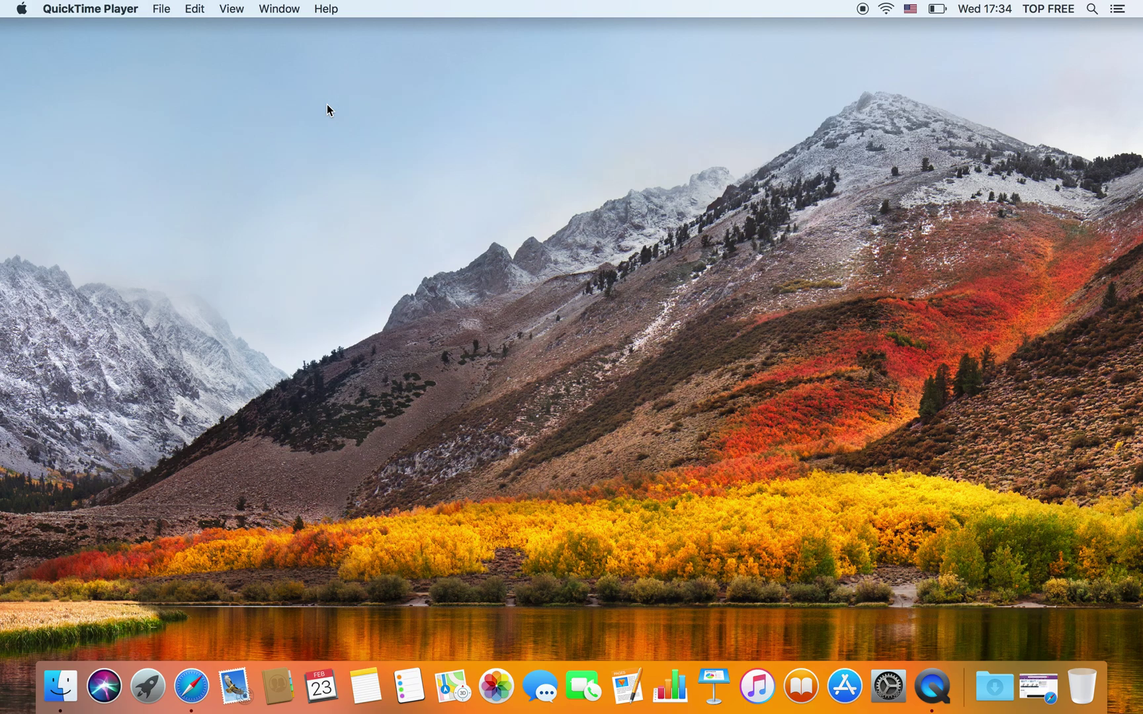
Switch the menu-bar input source from U.S. to Unicode Hex Input.
left_click(910, 11)
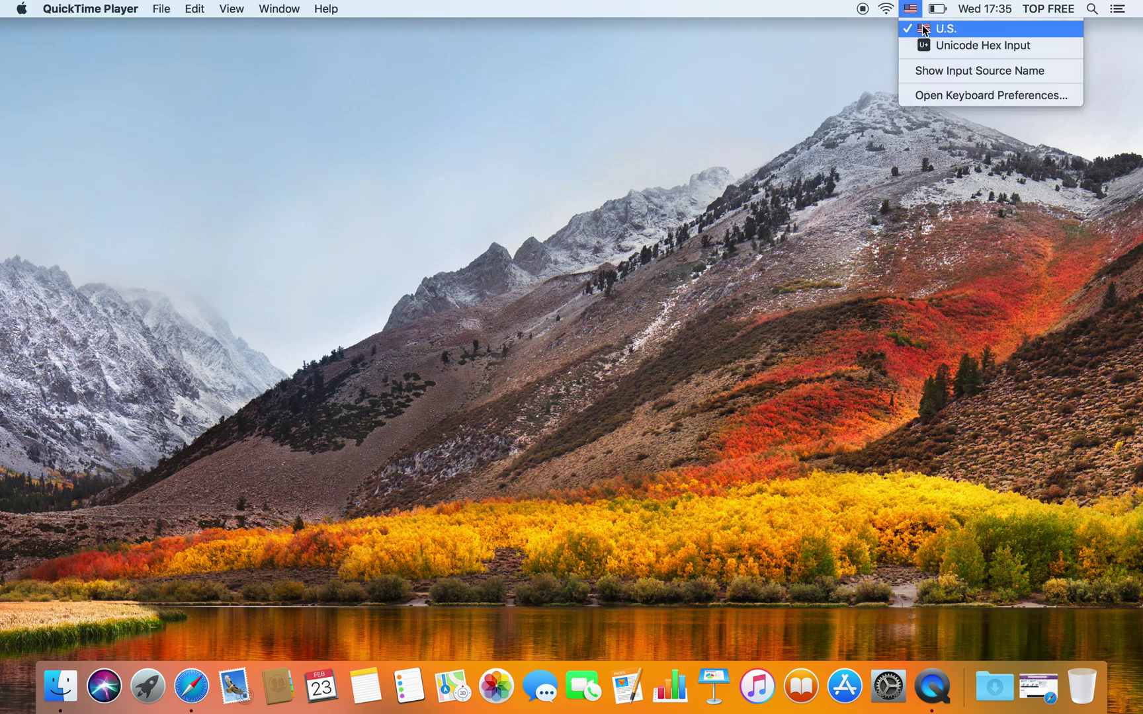
left_click(803, 87)
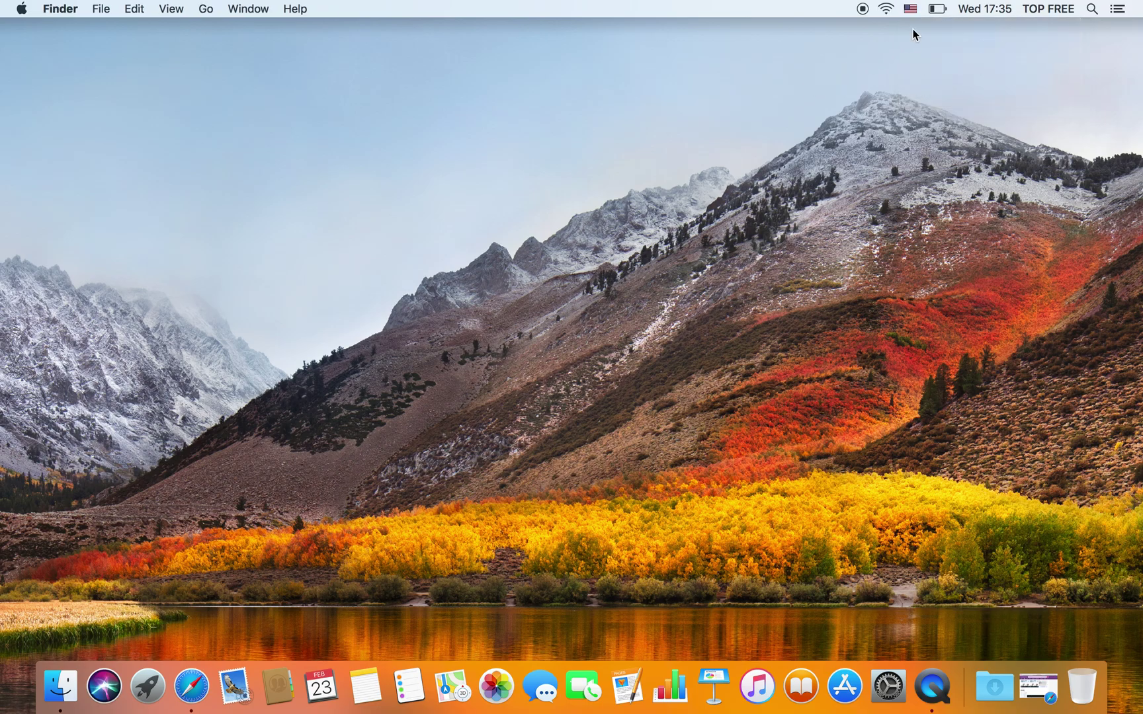
left_click(911, 11)
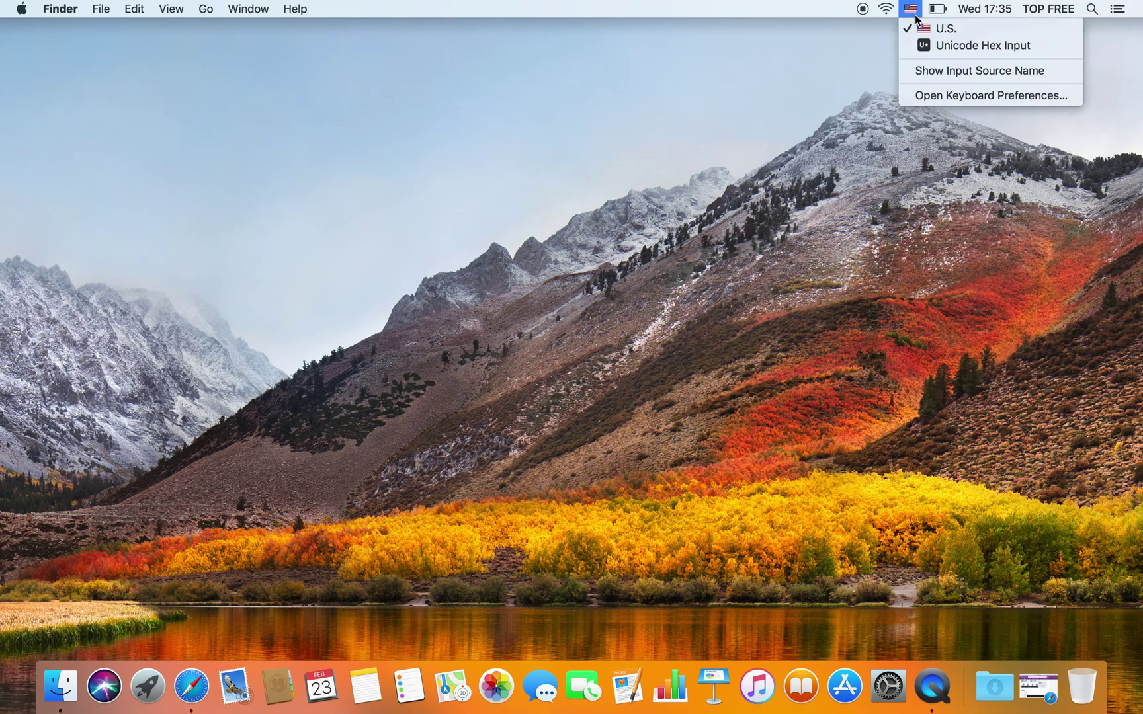
left_click(939, 47)
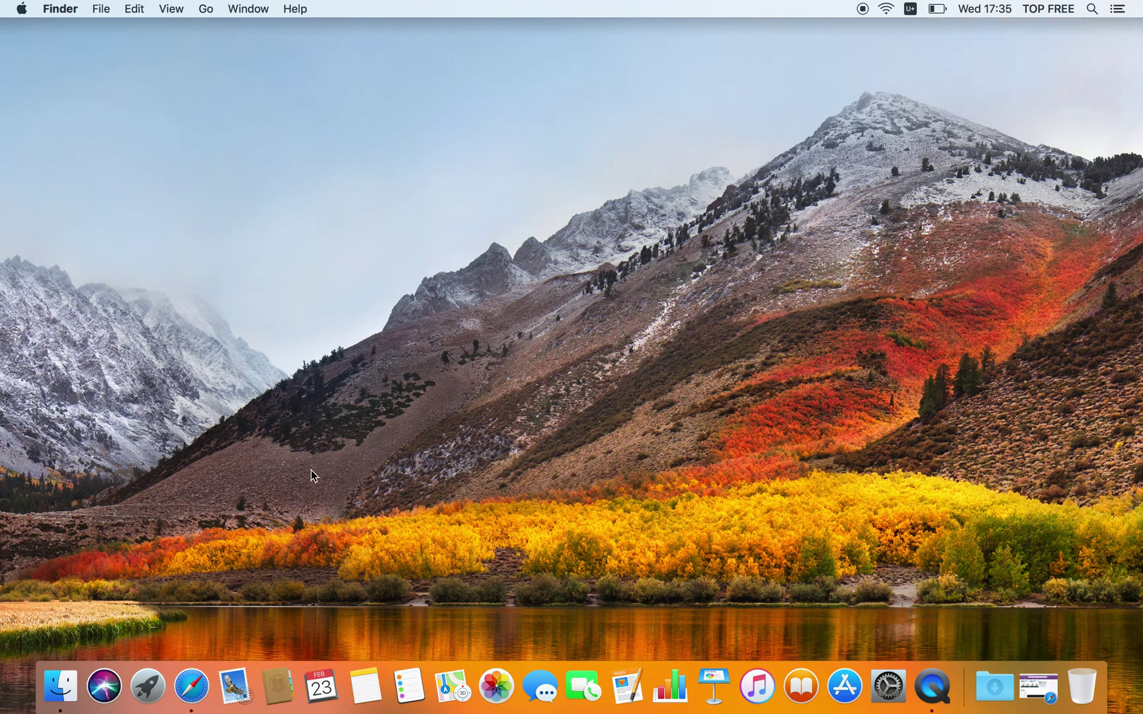
Launch Safari from the Dock on the unicode-table.com block list.
left_click(192, 685)
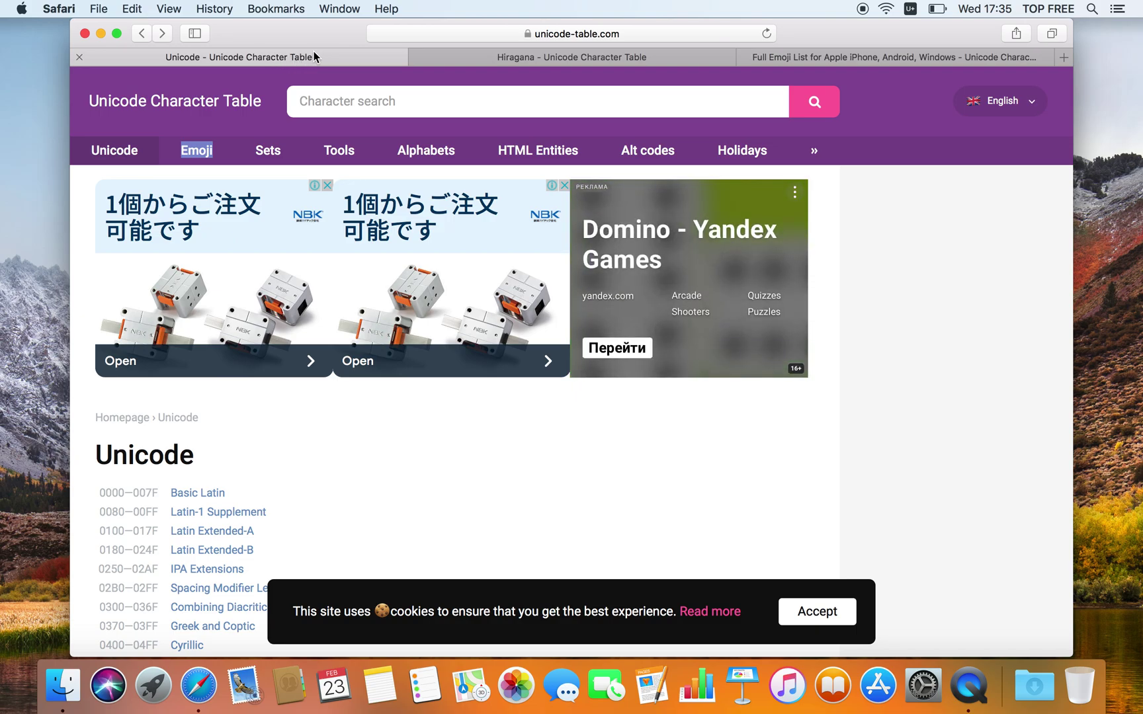
scroll(283, 305, "down", 3)
scroll(283, 305, "down", 3)
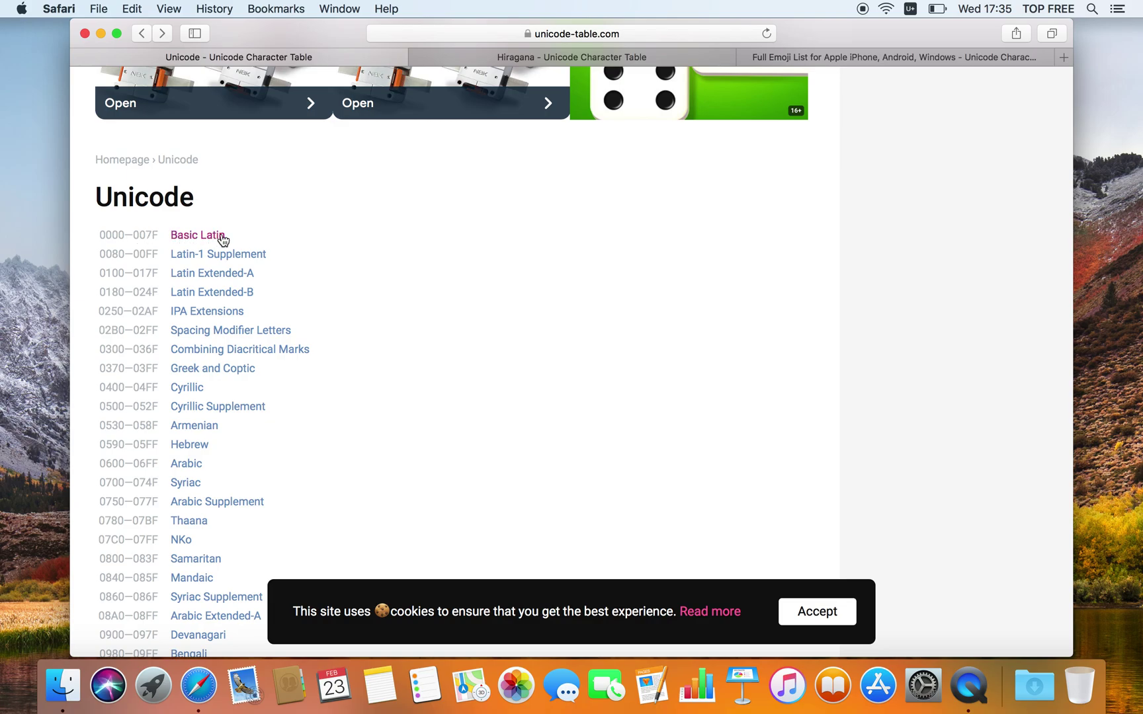
scroll(130, 348, "down", 3)
scroll(129, 348, "down", 5)
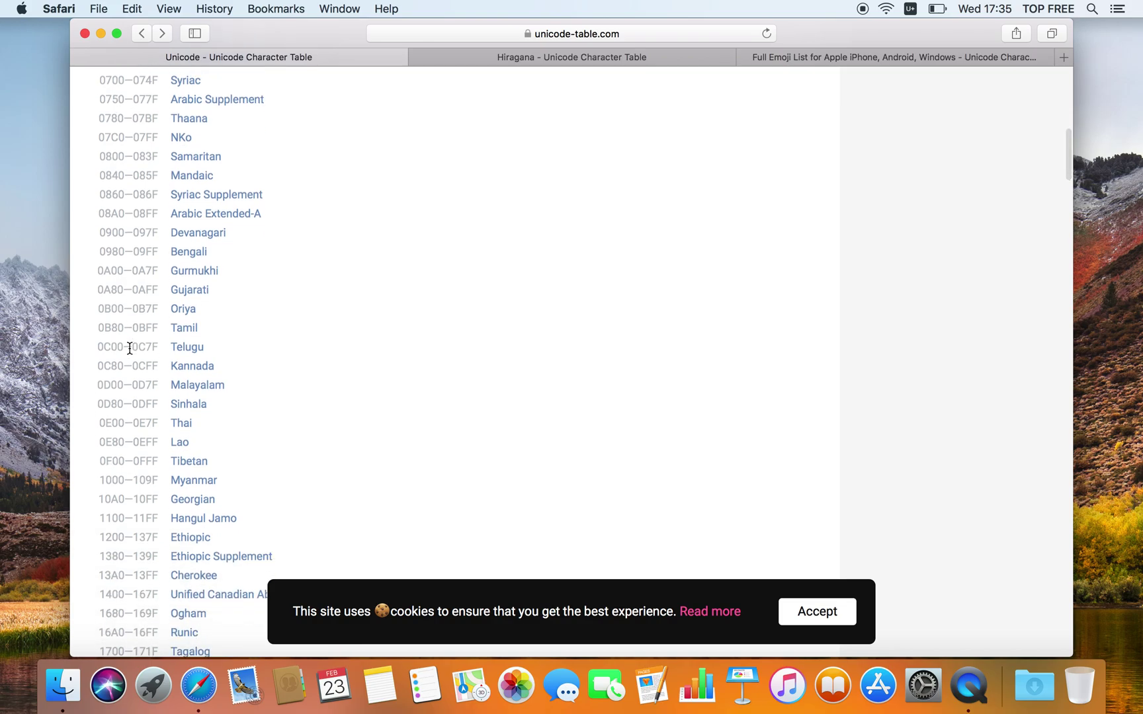
scroll(129, 348, "down", 4)
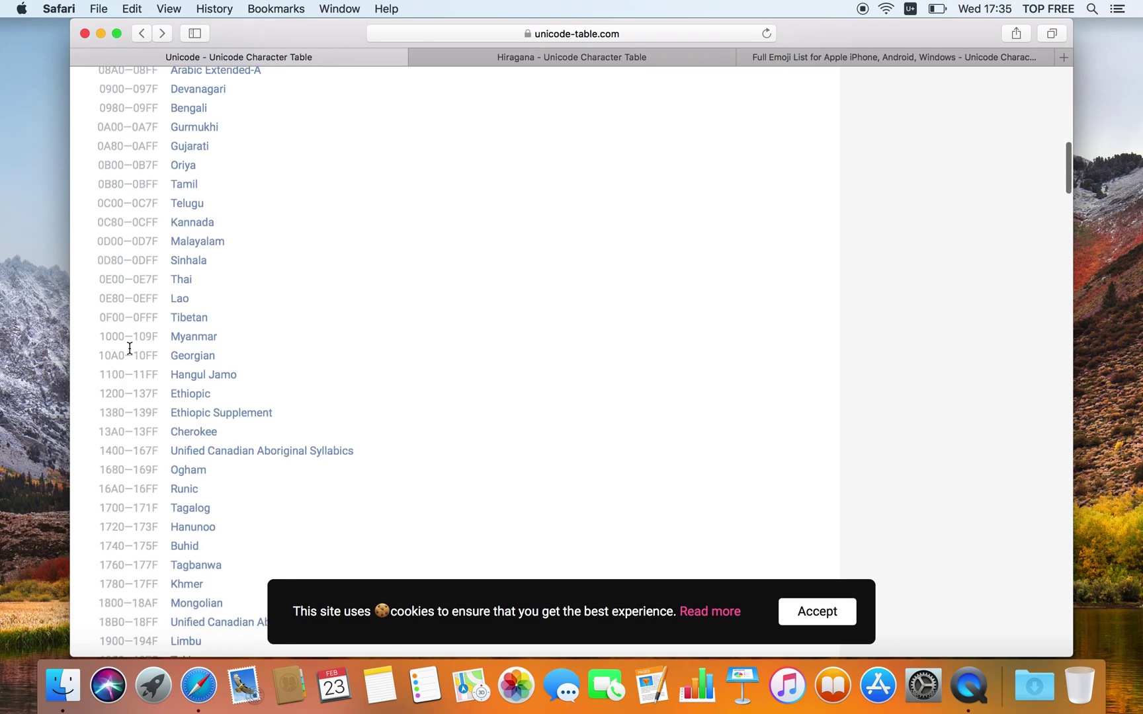
scroll(130, 348, "down", 5)
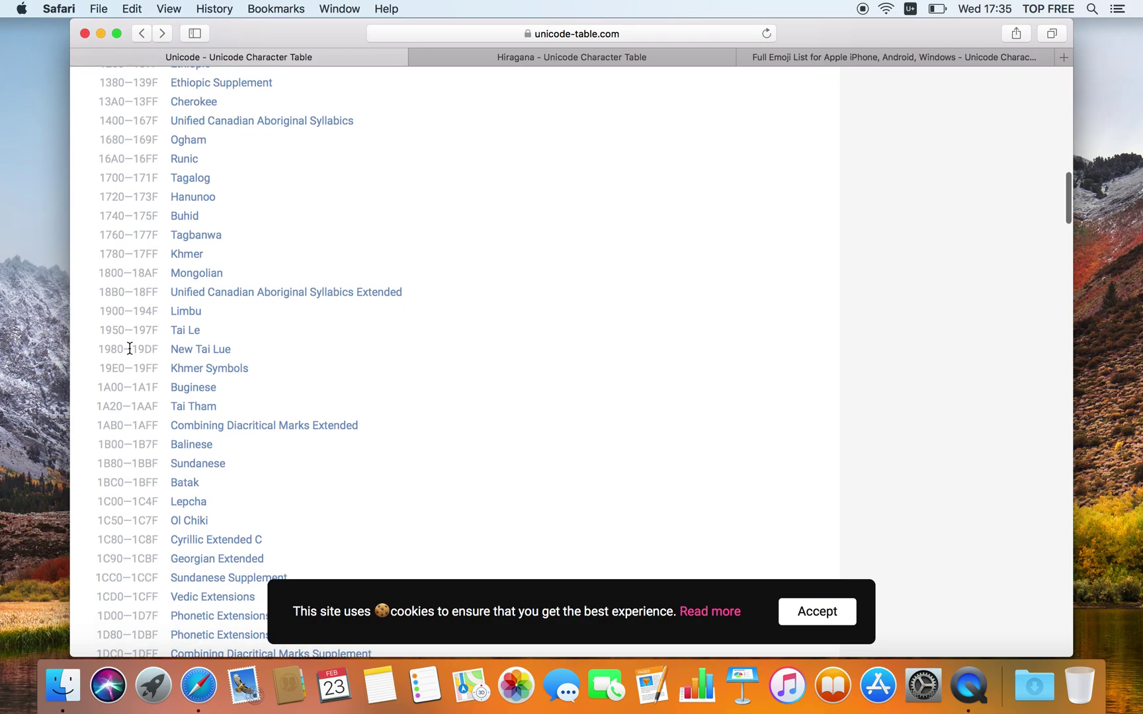
scroll(130, 348, "down", 5)
scroll(129, 349, "down", 1)
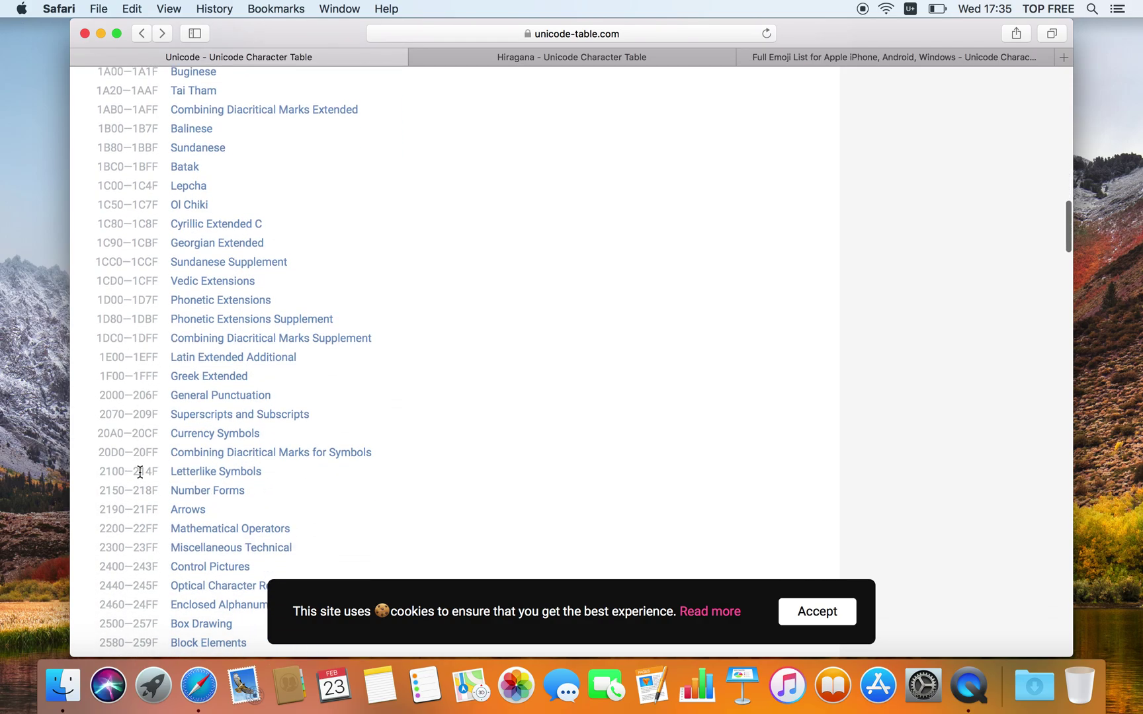
On the Hiragana page (range 3040–309F), show details for Hiragana Letter Small A, U+3041.
left_click(526, 61)
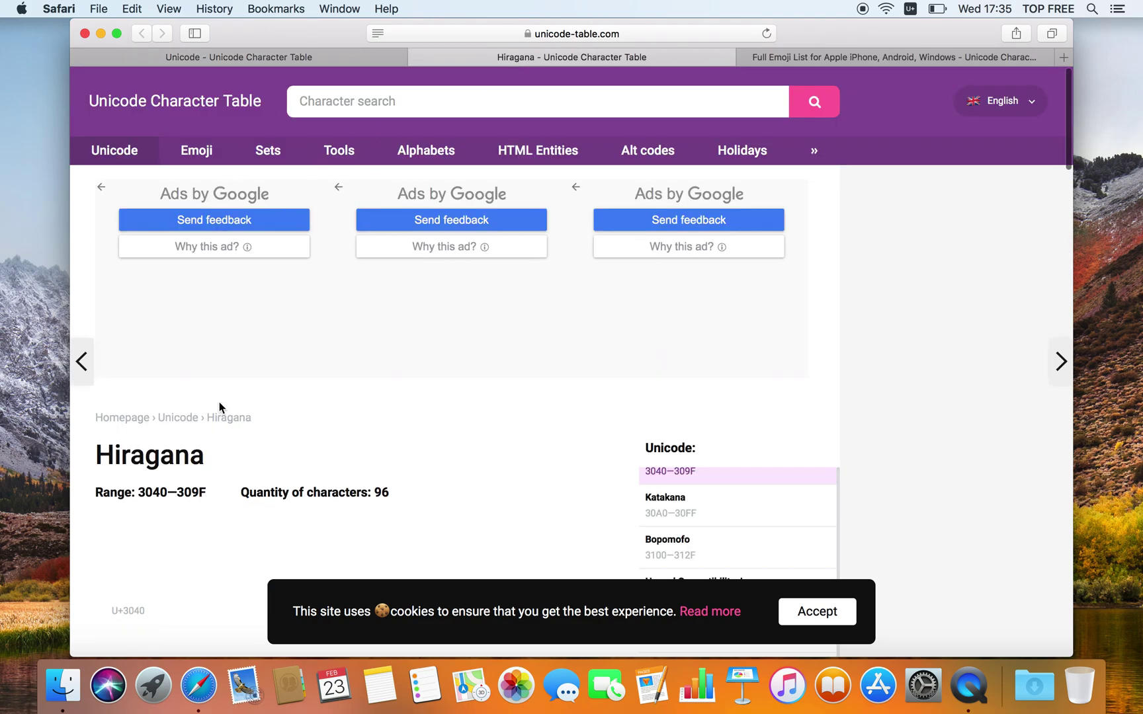
scroll(220, 408, "down", 5)
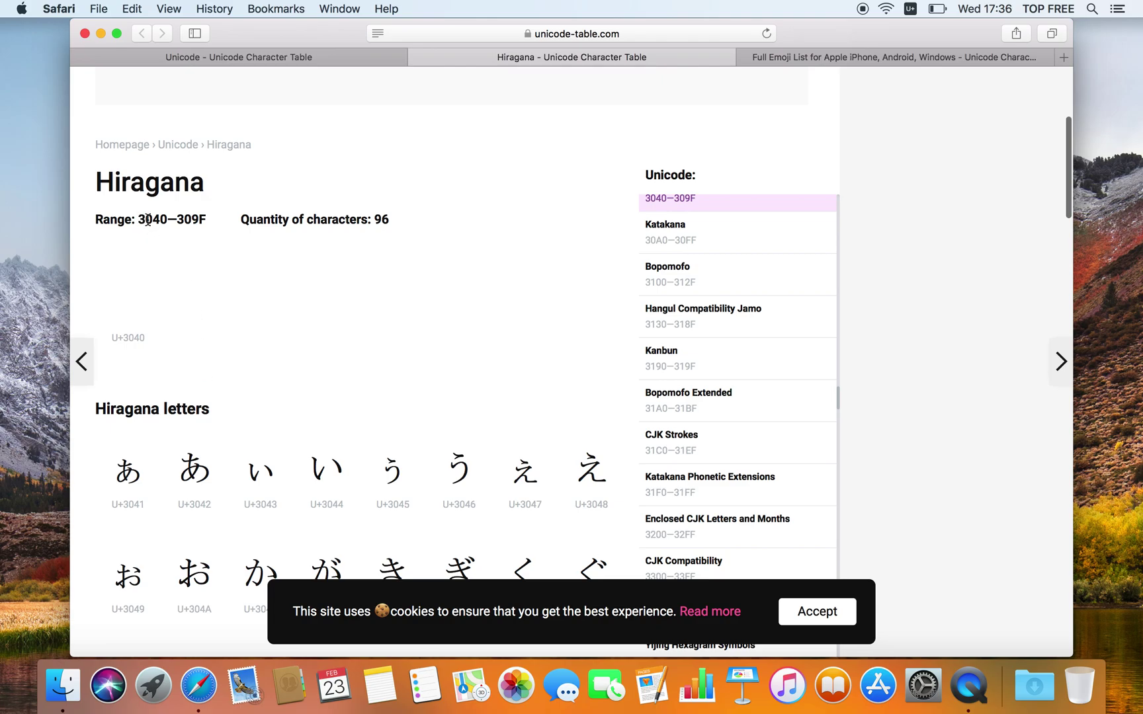
left_click_drag(138, 221, 167, 219)
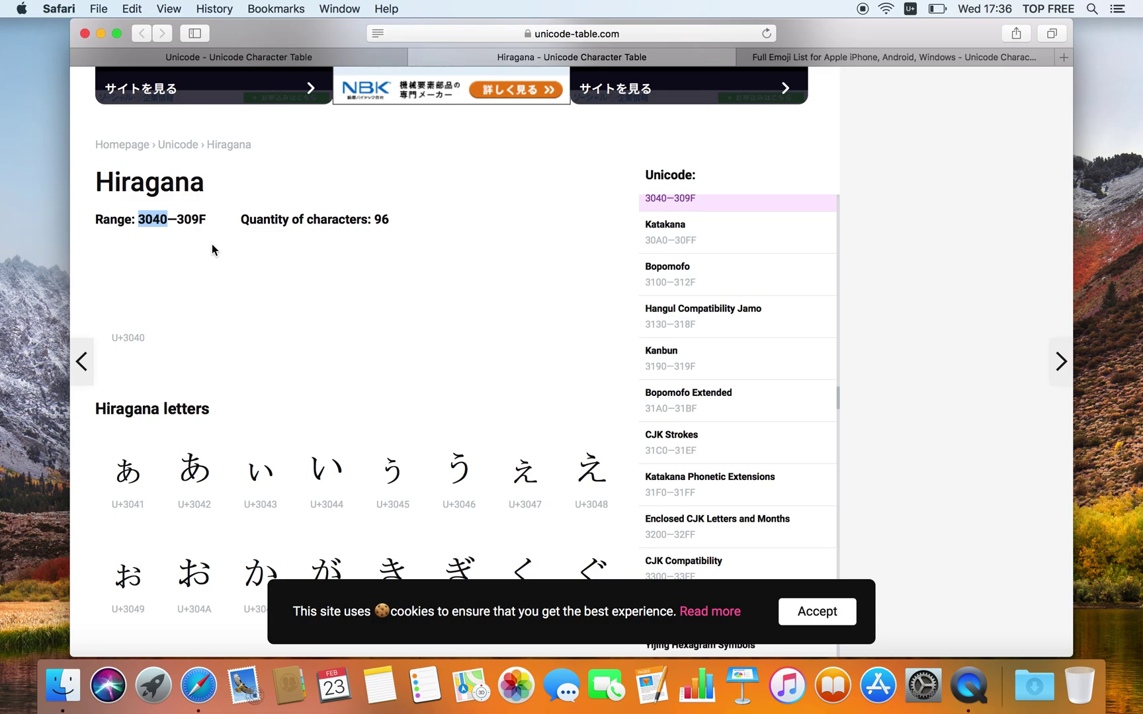
scroll(211, 244, "down", 5)
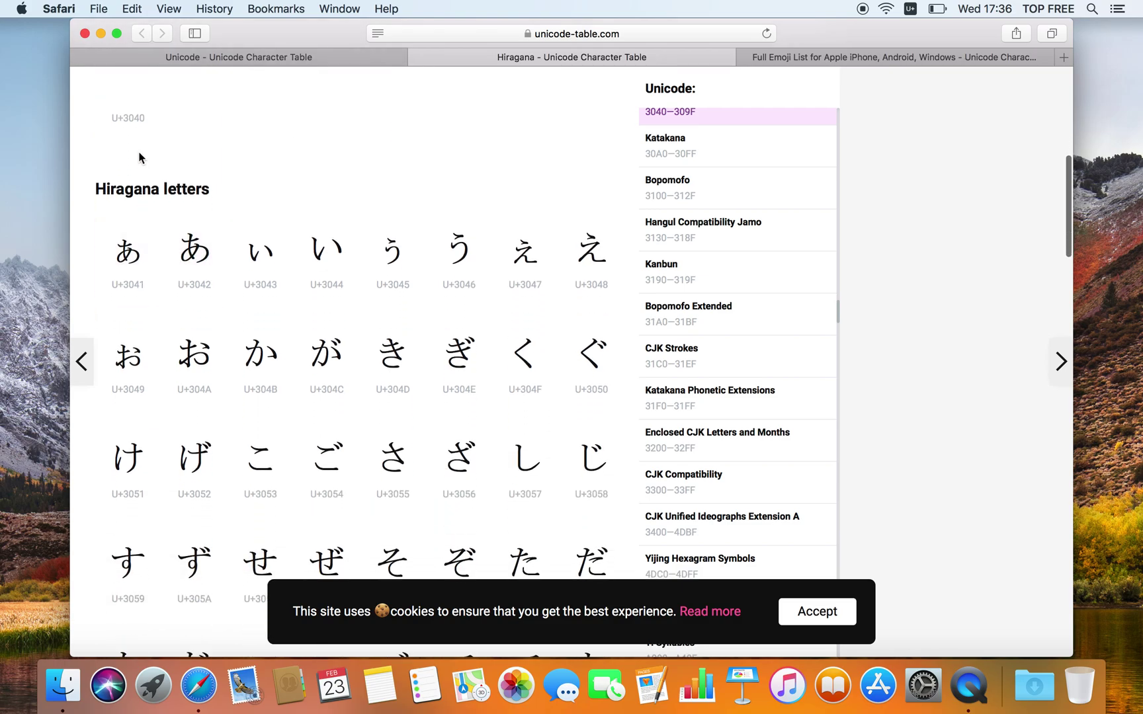
left_click(126, 293)
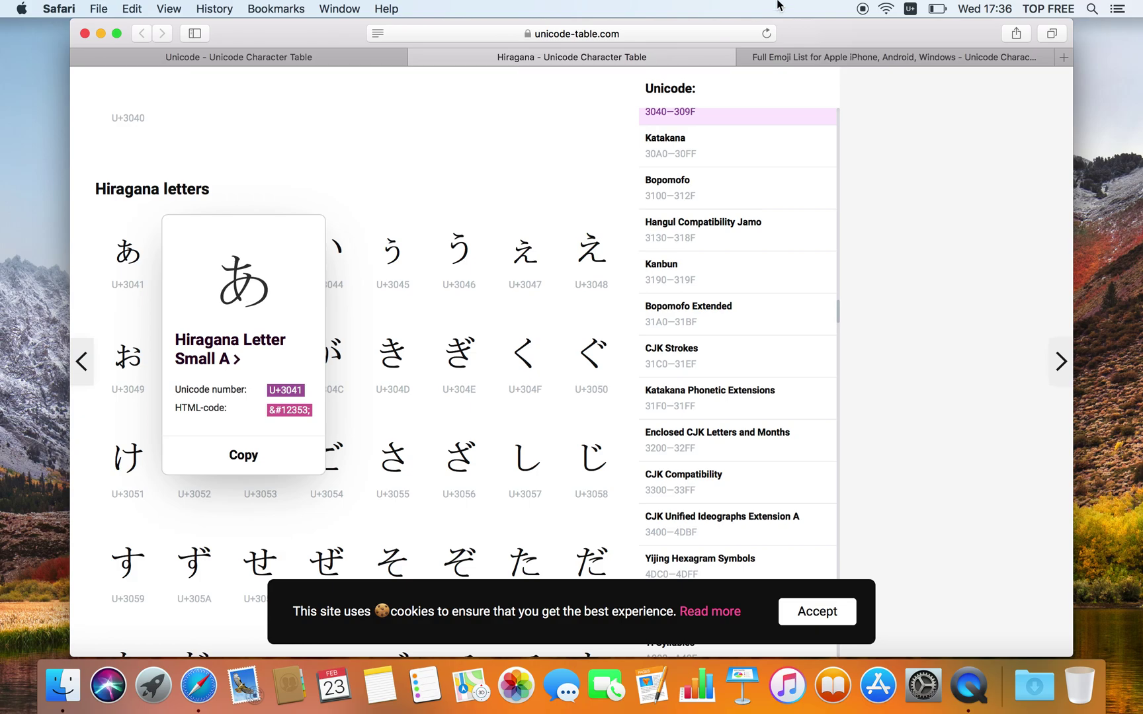
Start a Spotlight search to find TextEdit.
left_click(1089, 11)
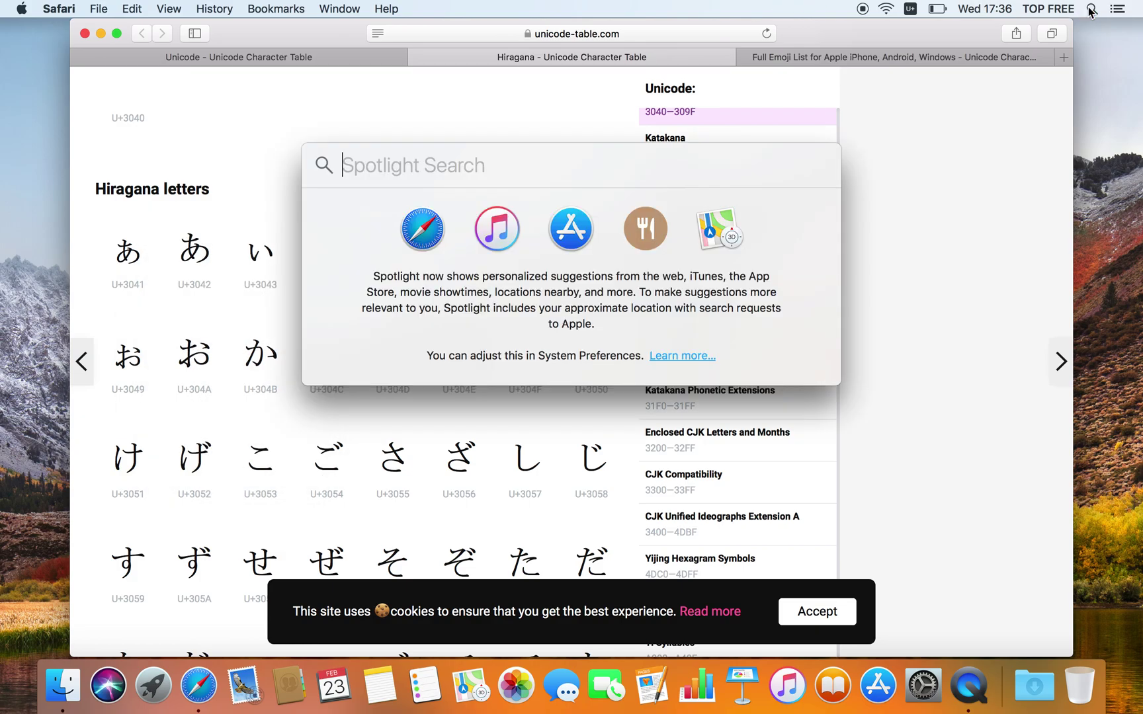
type("text")
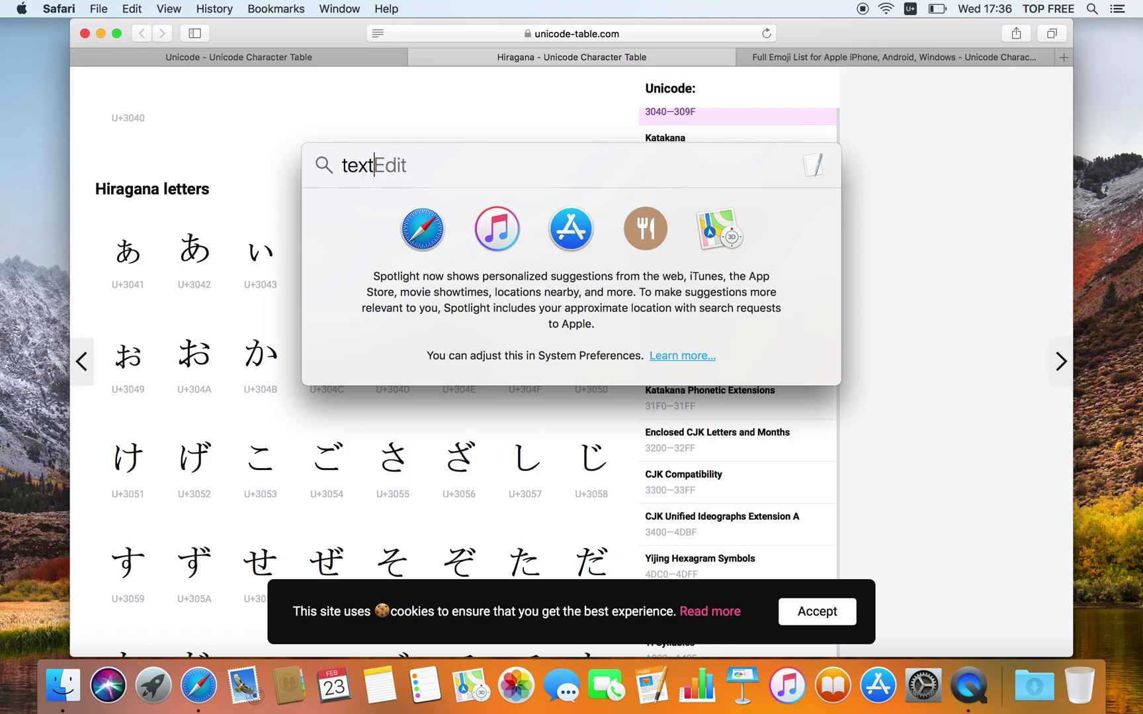
type("e")
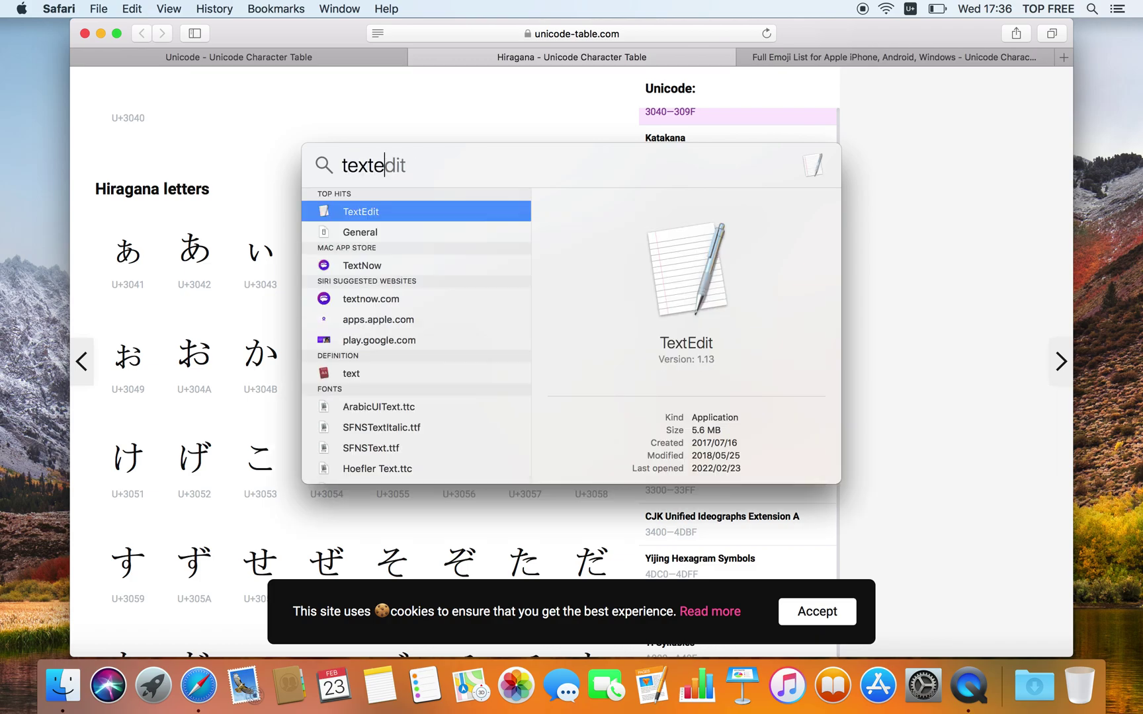
type("dit")
Open a new TextEdit document beside the hiragana table and Option-type code point 3041 (ぁ).
double_click(371, 212)
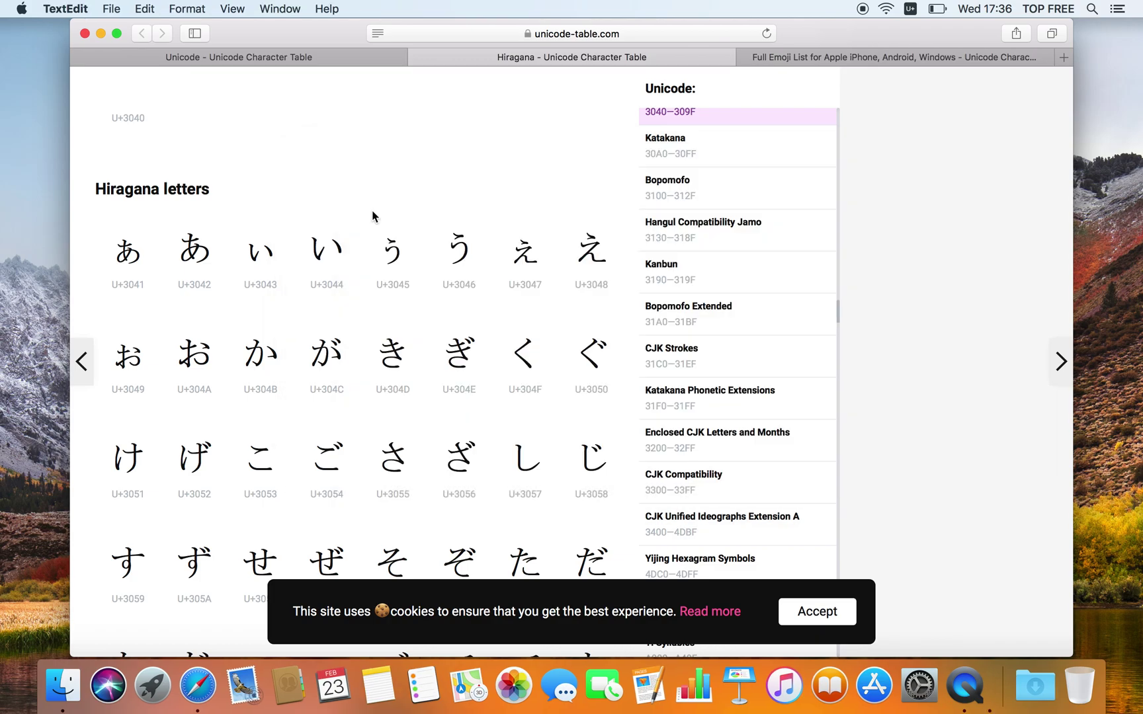
left_click_drag(248, 59, 580, 171)
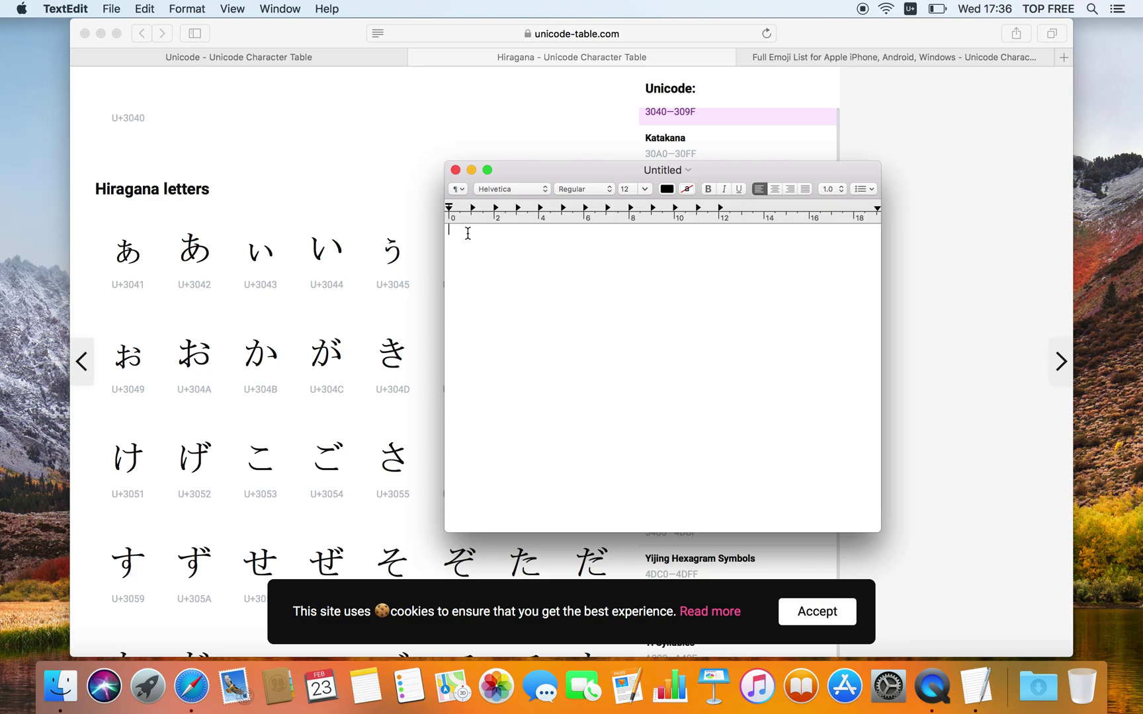
key("alt")
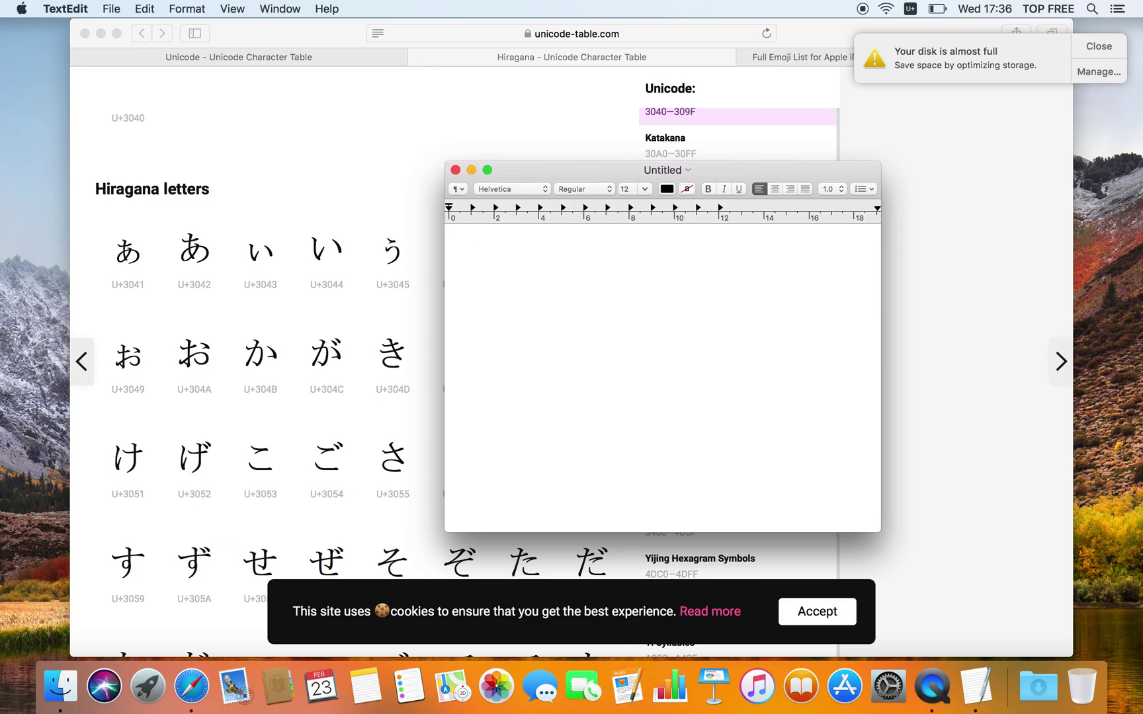
type("あ")
Add small i, い and small ぅ on separate lines below ぁ, then select all four.
left_click_drag(460, 232, 448, 232)
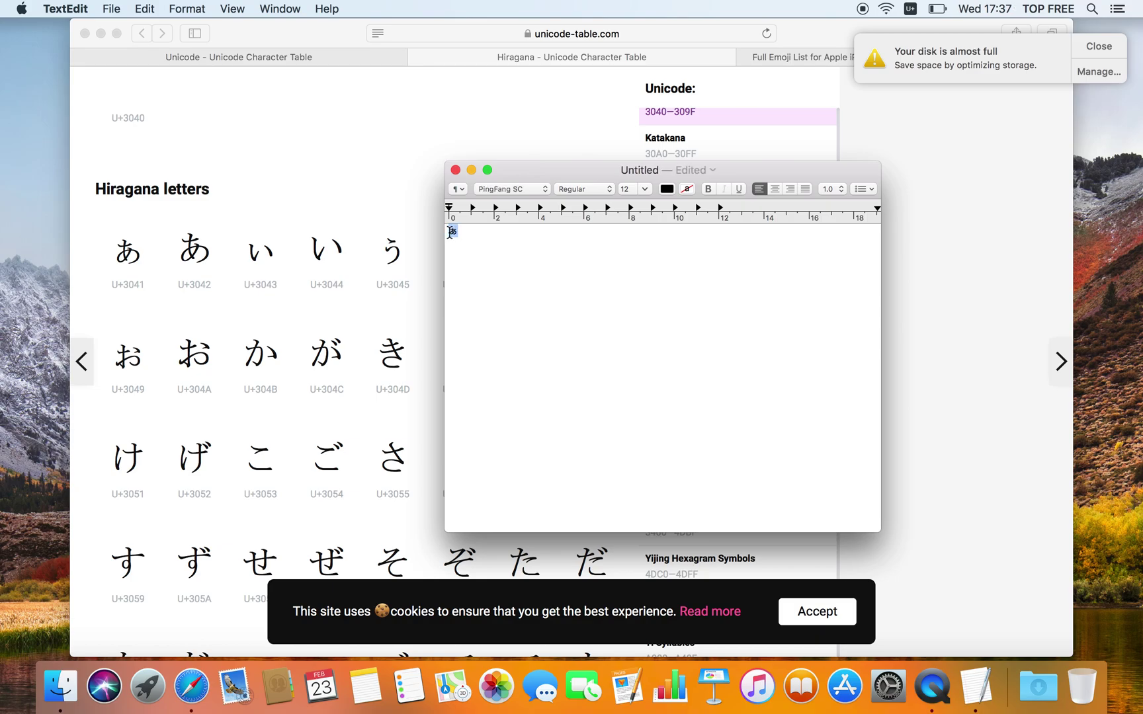
left_click(474, 235)
key("Return")
type("い")
left_click_drag(465, 258, 447, 259)
left_click(464, 259)
key("Return")
key("Return")
key("Return")
type("い")
key("Return")
type("ぅ")
left_click_drag(464, 328, 441, 234)
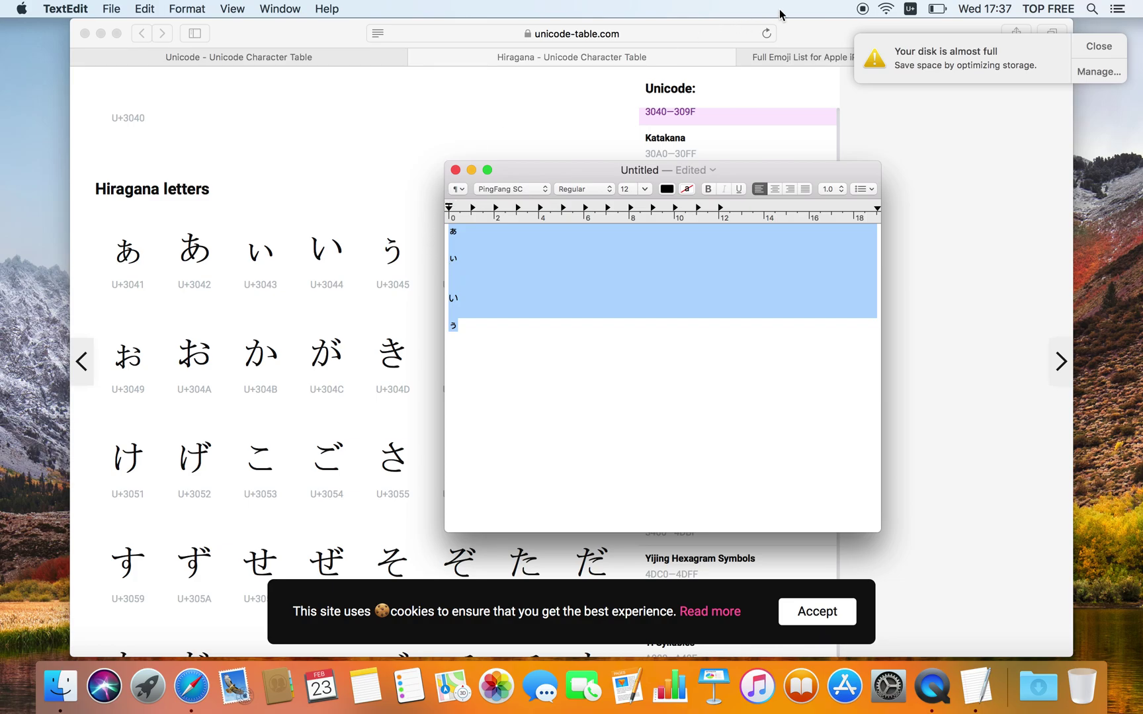
left_click(912, 10)
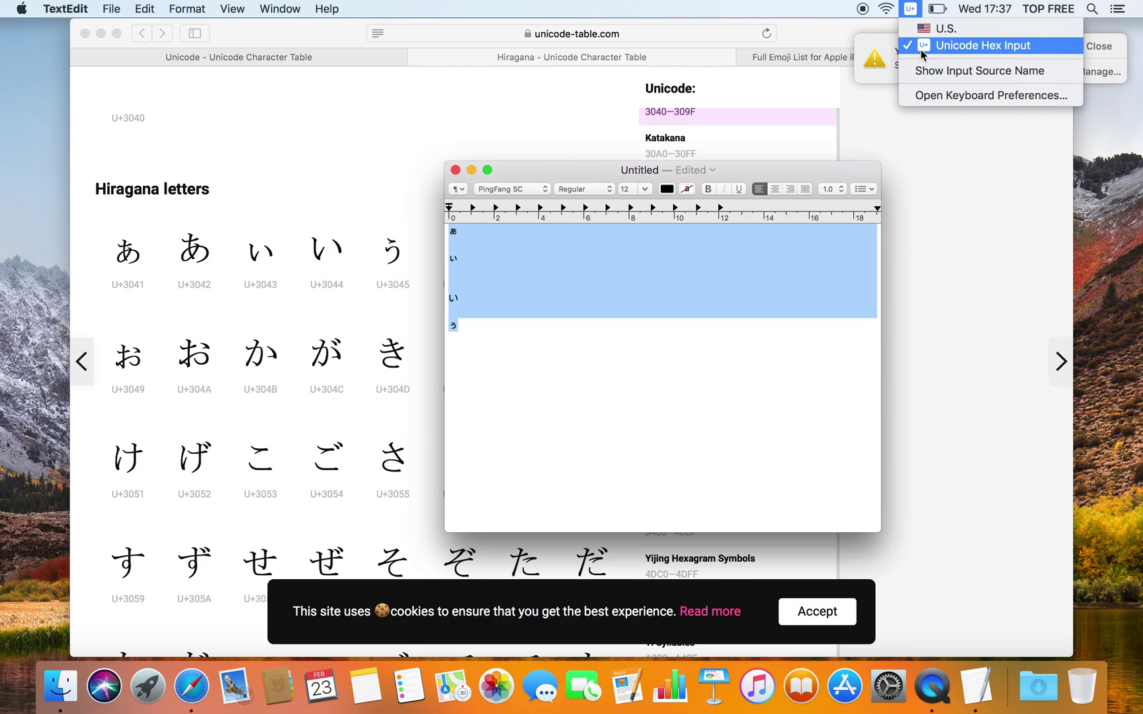
left_click(529, 175)
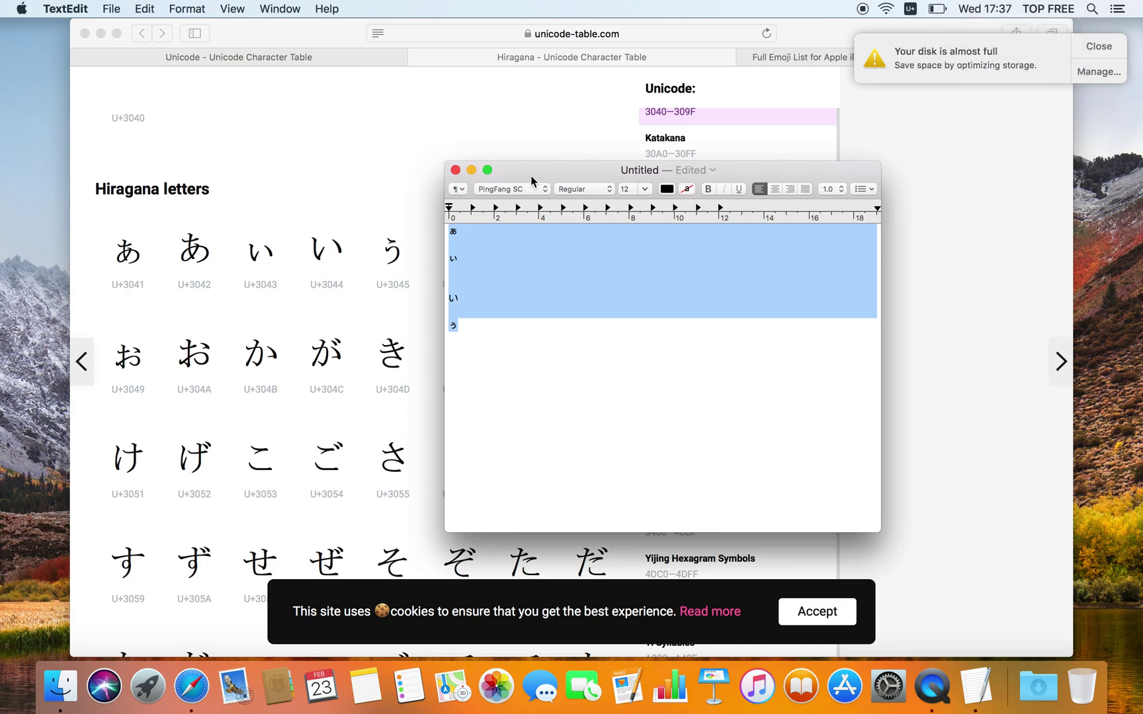
left_click(765, 59)
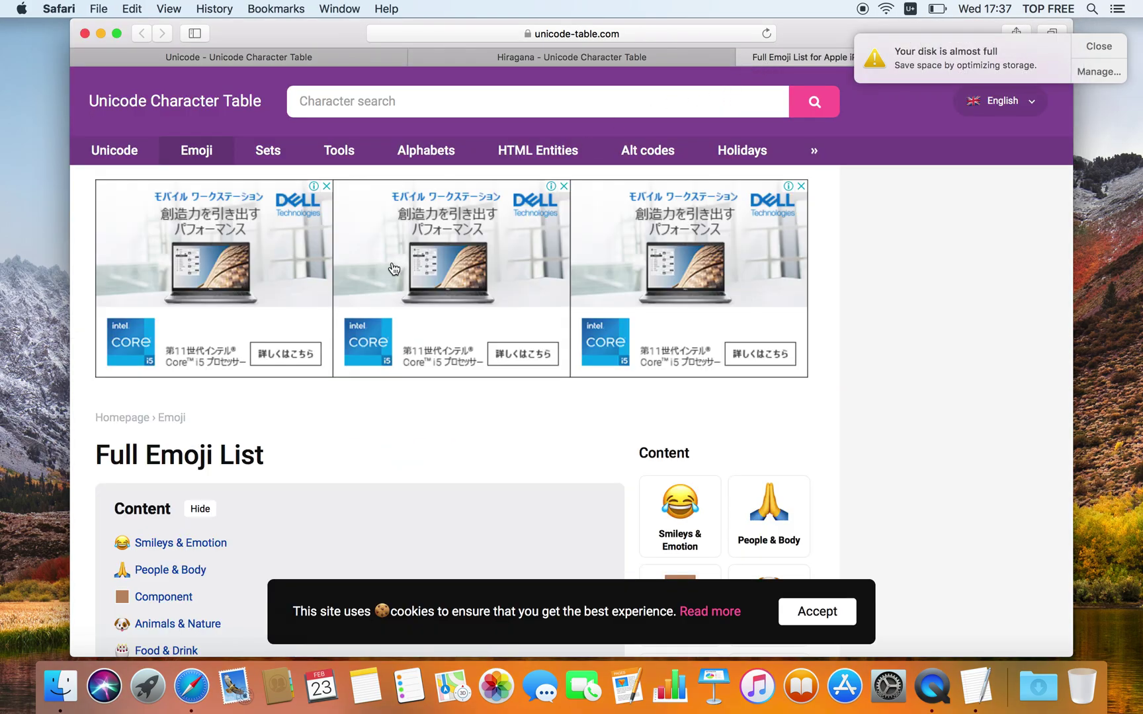
scroll(392, 268, "down", 2)
scroll(392, 268, "down", 5)
scroll(392, 268, "down", 3)
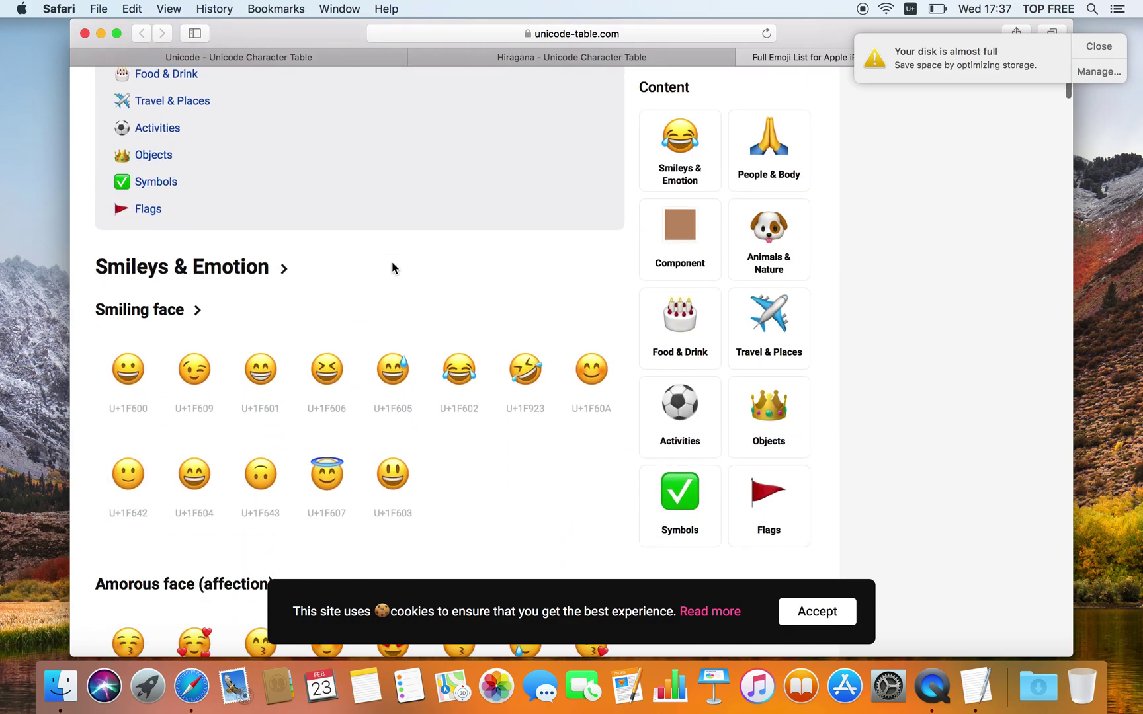
scroll(392, 268, "down", 2)
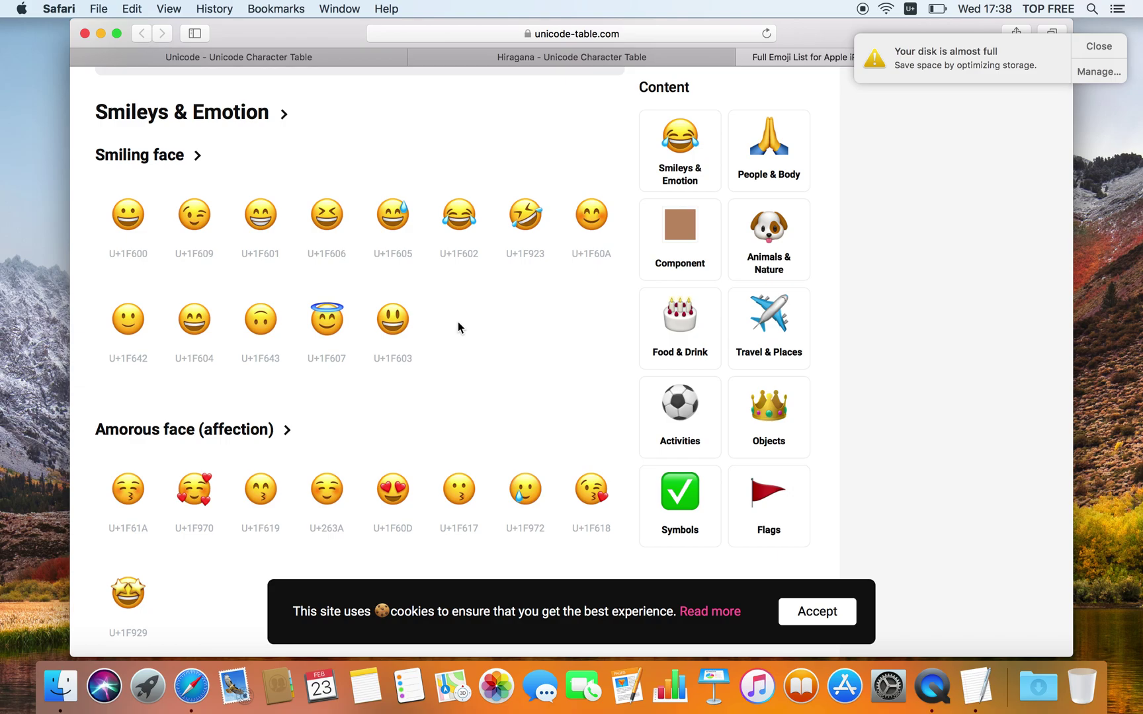
Inspect Grinning Face (U+1F600) in the emoji list, then return to the Unicode blocks tab.
left_click(136, 224)
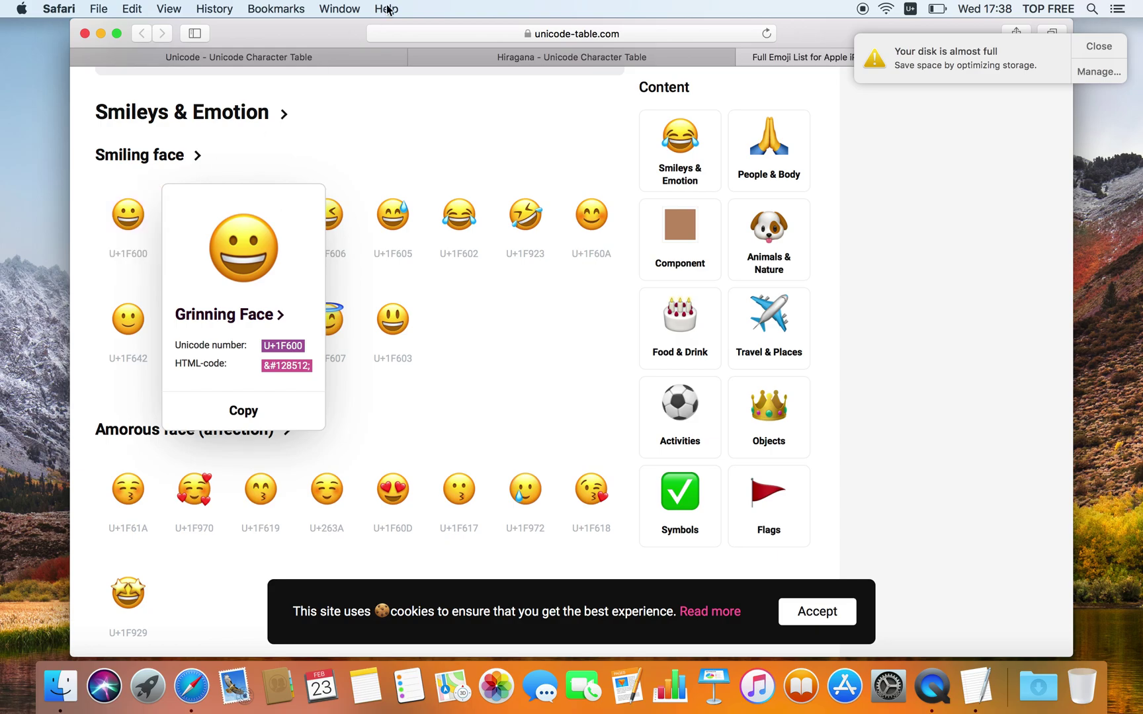
left_click(305, 62)
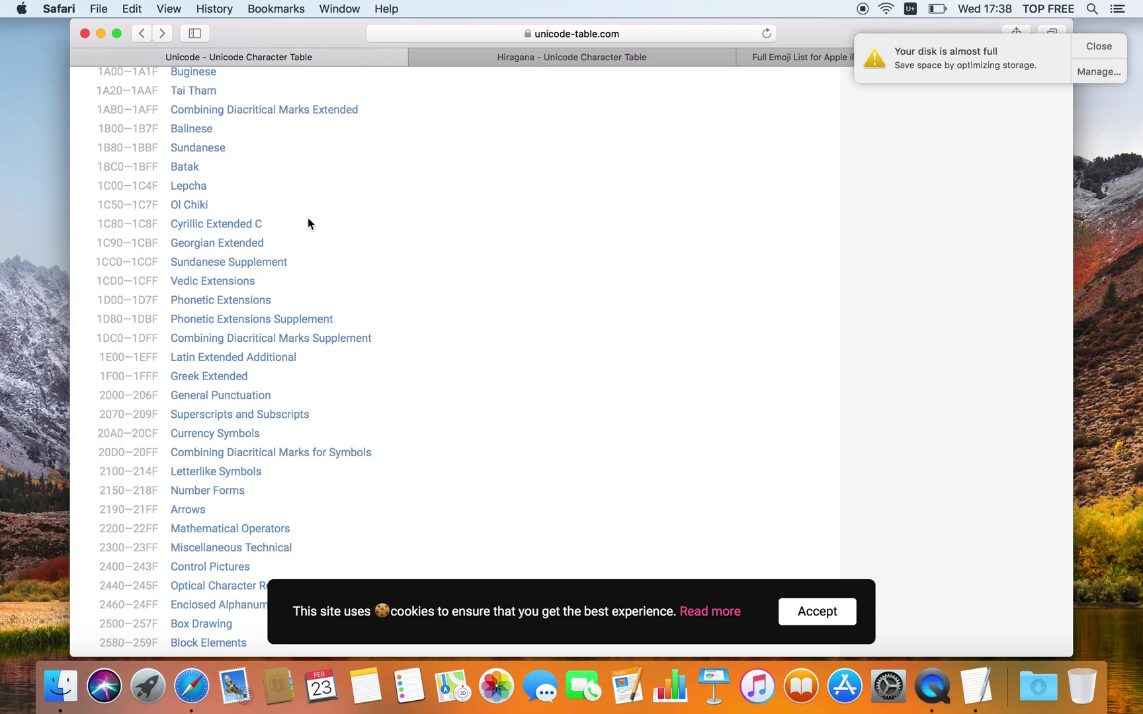
scroll(308, 224, "down", 4)
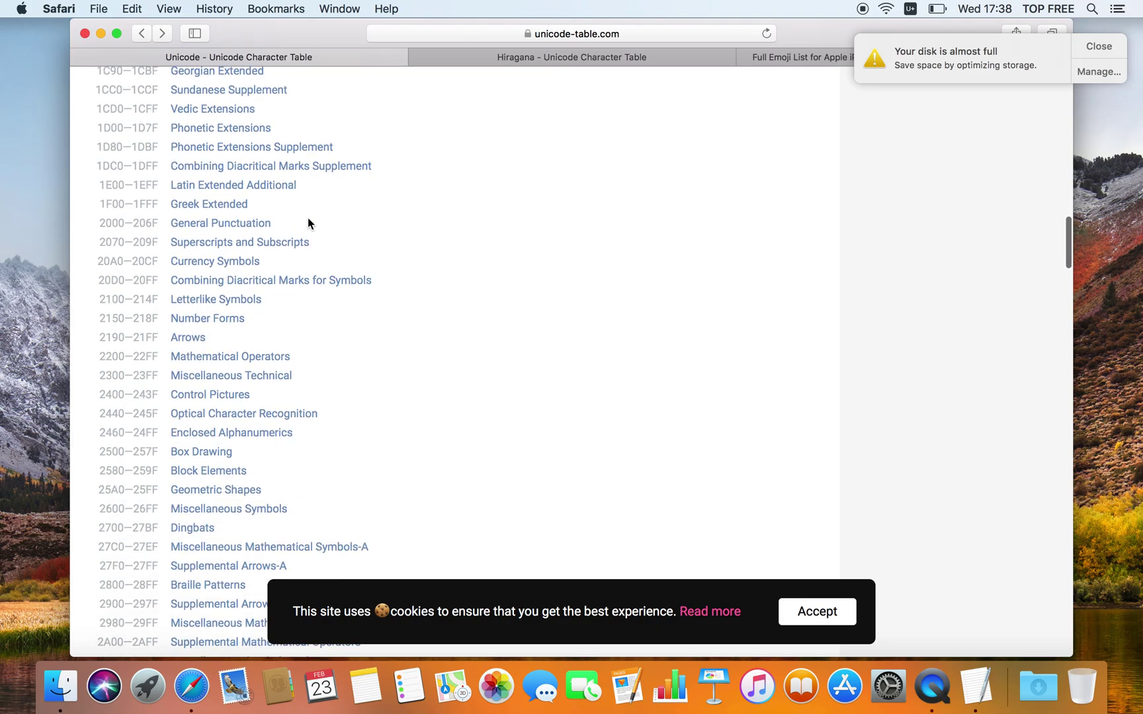
scroll(307, 223, "down", 10)
scroll(308, 224, "down", 1)
scroll(307, 224, "down", 2)
scroll(307, 223, "down", 4)
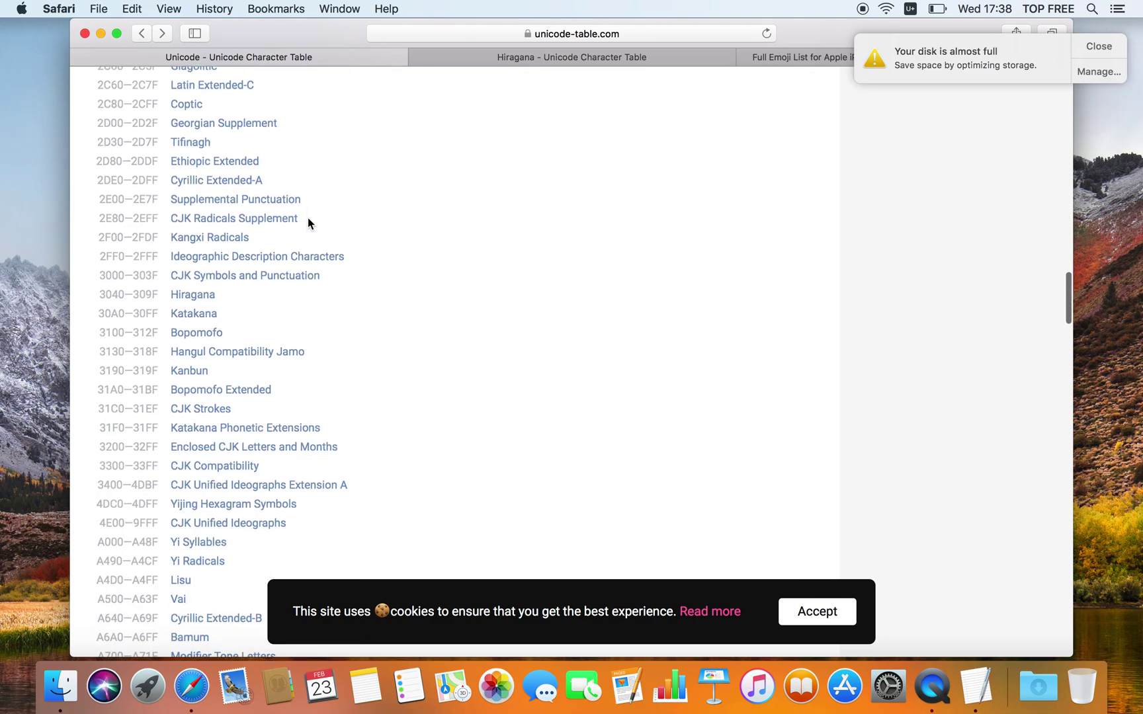
scroll(307, 223, "down", 6)
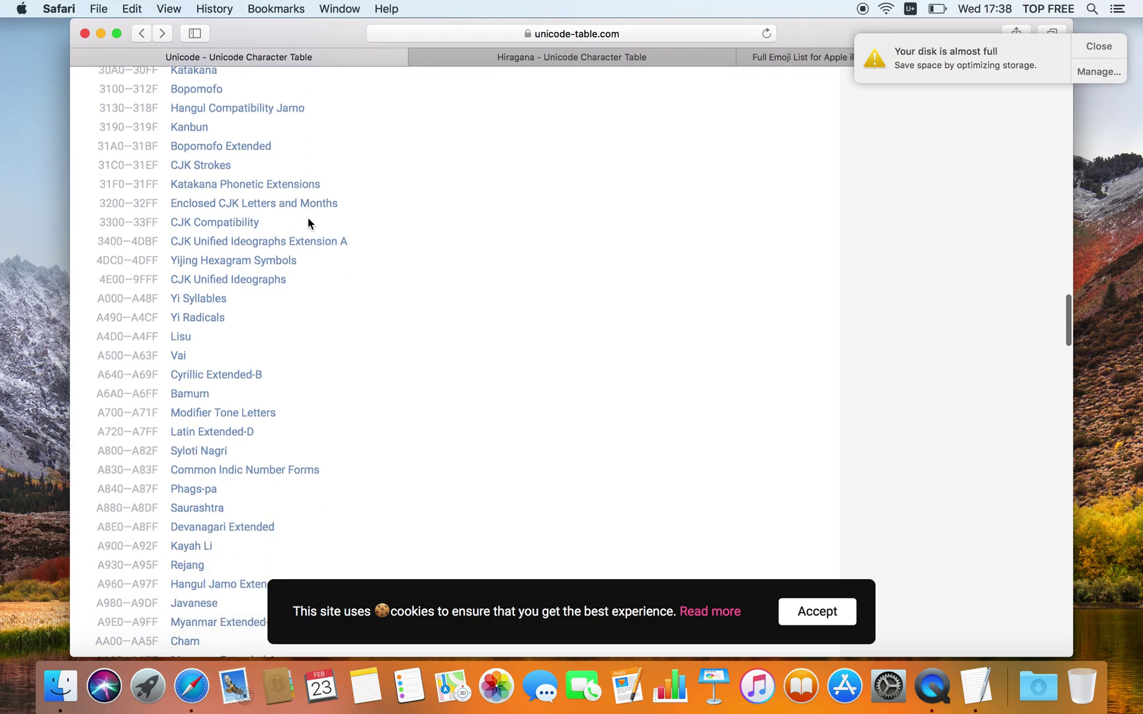
scroll(307, 222, "down", 3)
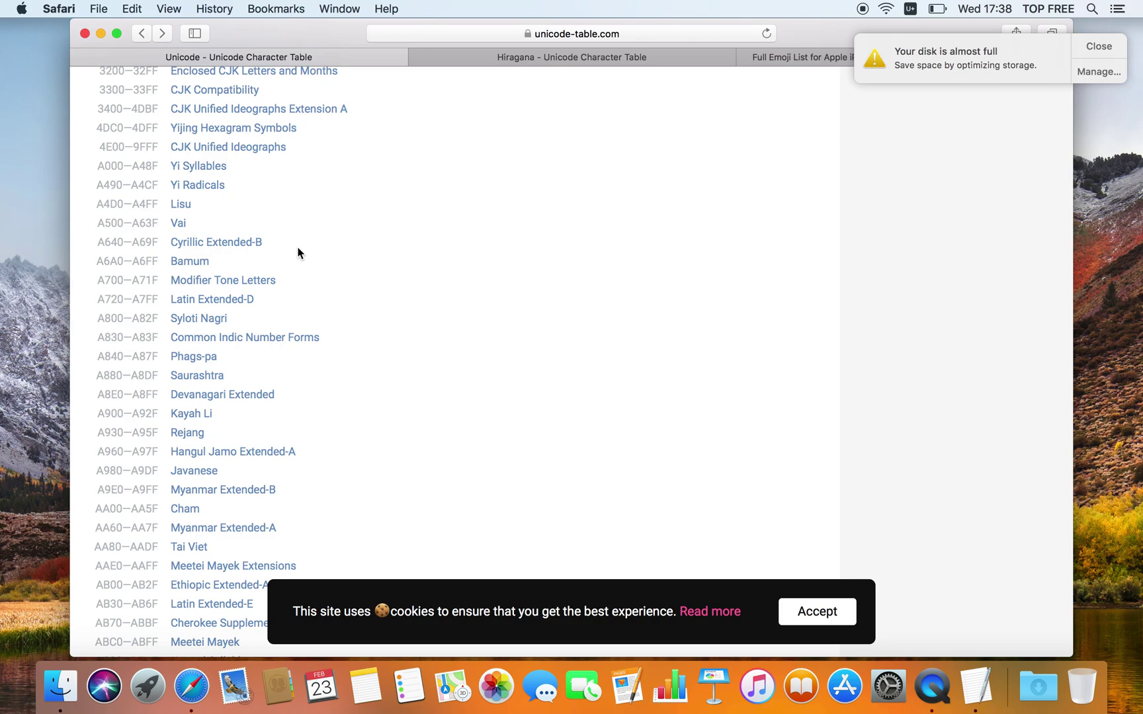
scroll(299, 253, "down", 5)
scroll(298, 252, "down", 4)
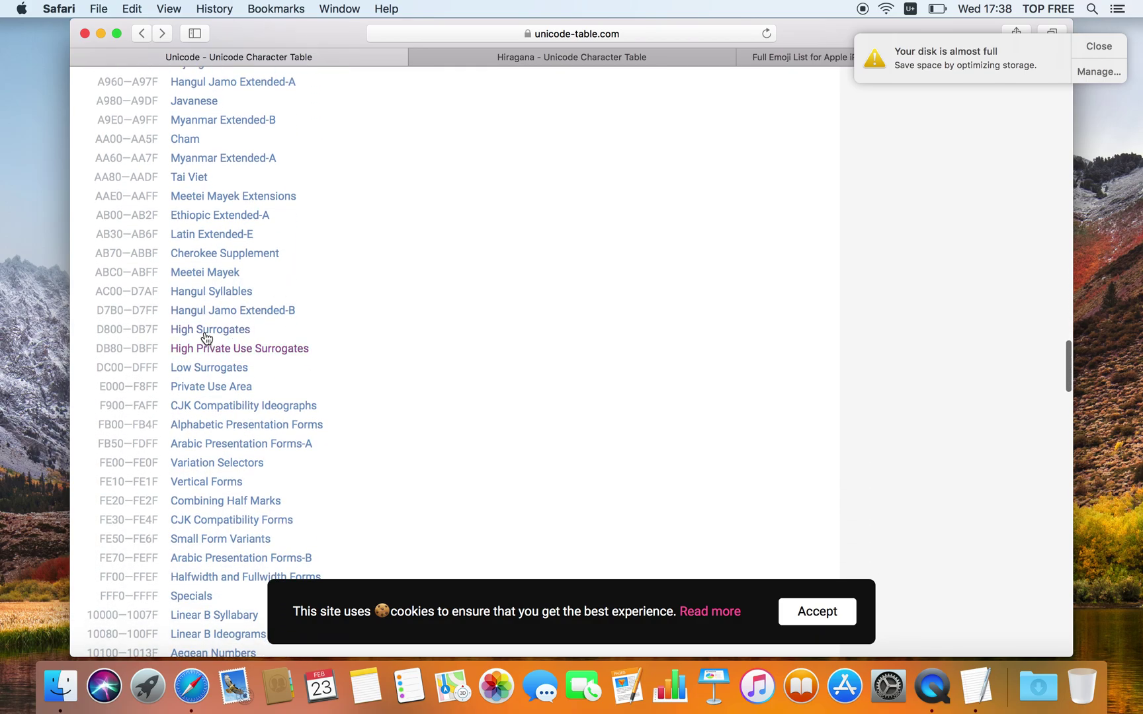